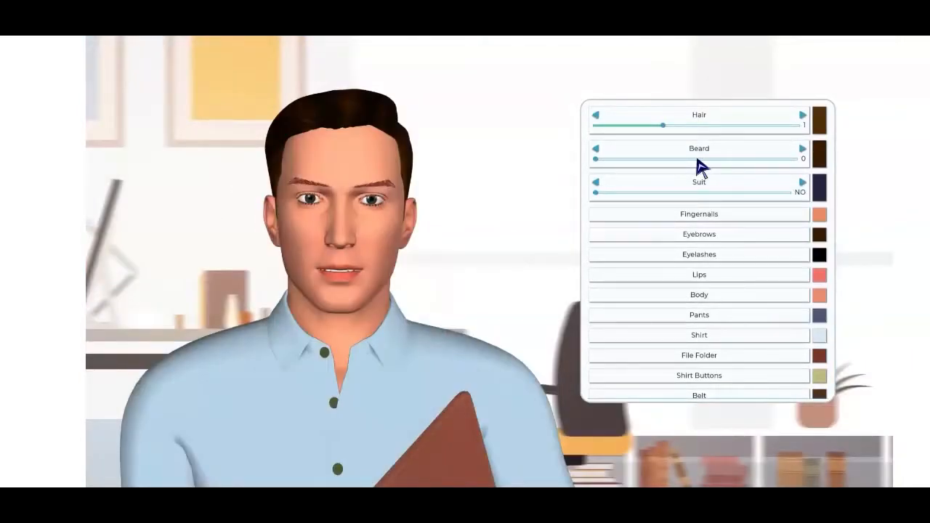
# Step: Set the male avatar's beard to style 2 and its hair to the last available style
pyautogui.click(697, 159)
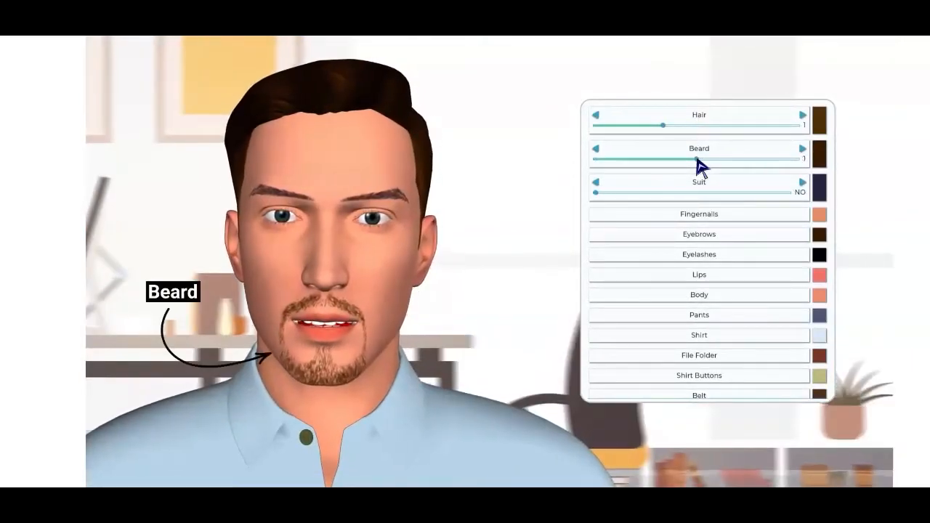
pyautogui.moveTo(697, 160); pyautogui.dragTo(802, 159)
pyautogui.click(730, 126)
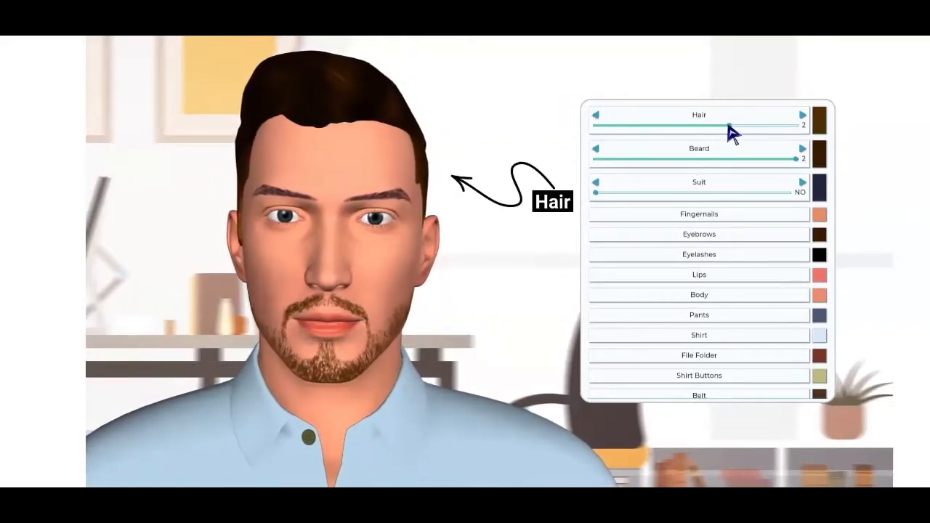
pyautogui.moveTo(730, 127); pyautogui.dragTo(801, 127)
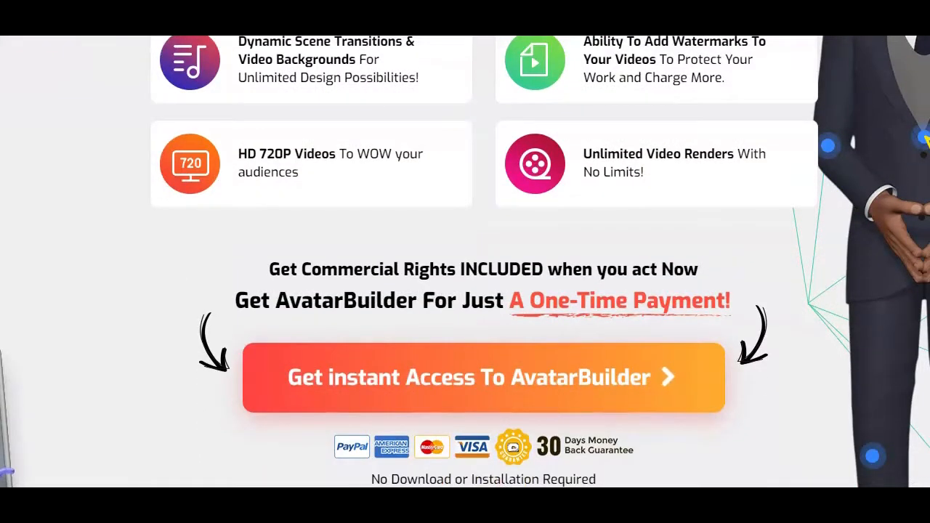
# Step: Highlight the phrase "A One-Time Payment!" on the AvatarBuilder sales page and clear the highlight
pyautogui.moveTo(510, 300)
pyautogui.mouseDown()
pyautogui.moveTo(740, 310)
pyautogui.moveTo(710, 299)
pyautogui.moveTo(506, 299)
pyautogui.mouseUp()
pyautogui.click(733, 299)
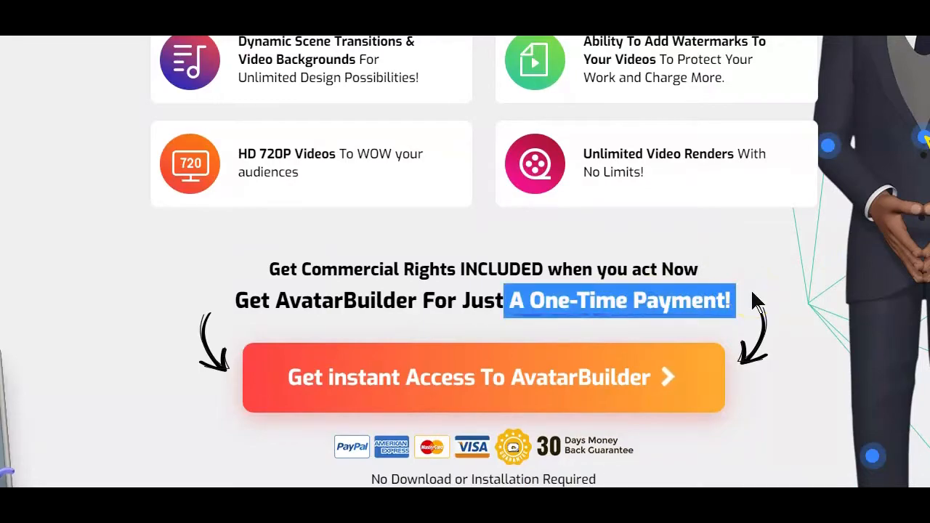
pyautogui.click(750, 293)
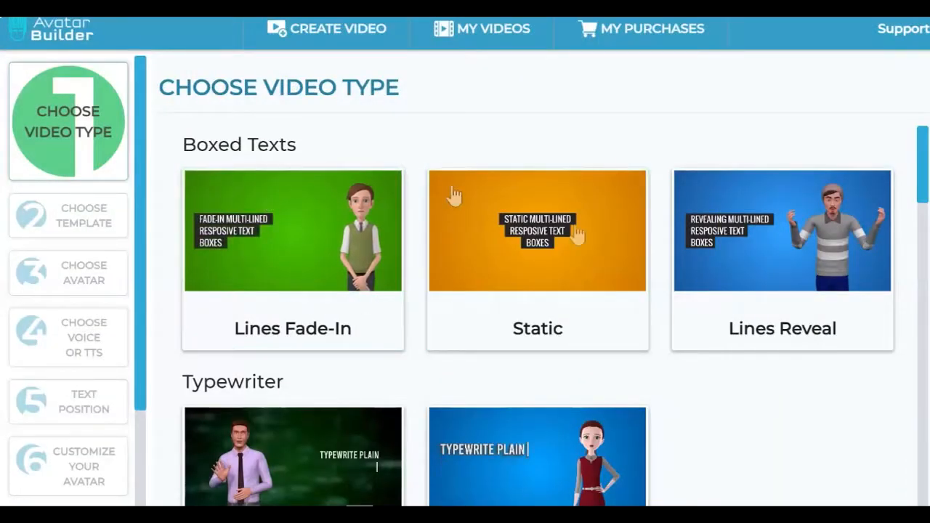
# Step: Browse the video types and choose Static in the Boxed Texts group
pyautogui.scroll(-3, 453, 195)
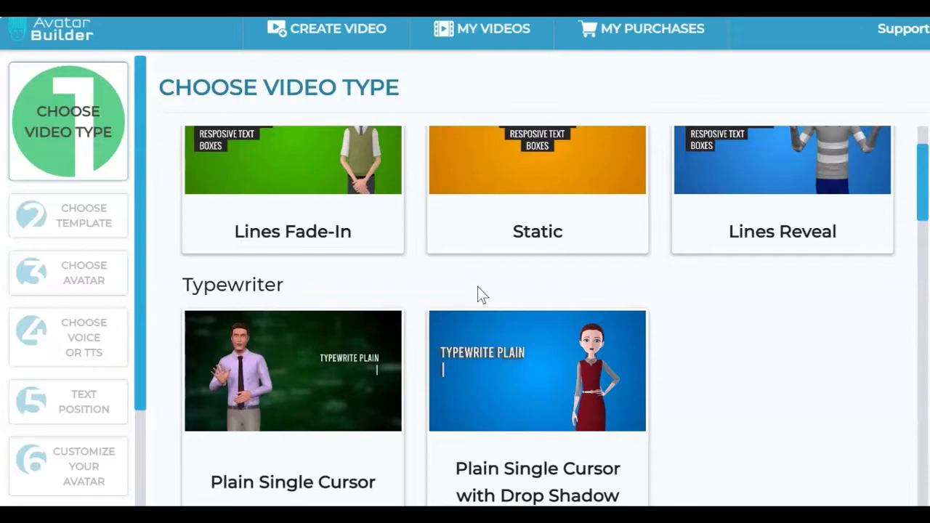
pyautogui.scroll(2, 477, 292)
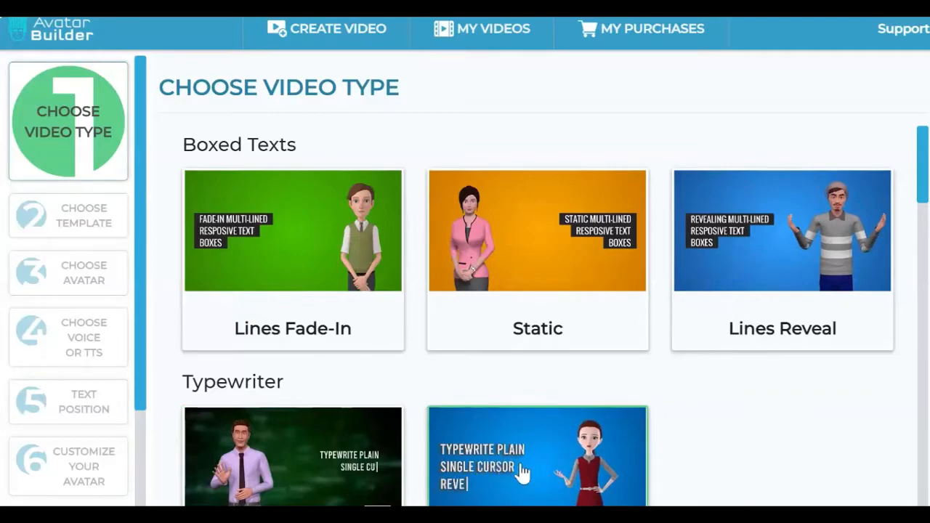
pyautogui.scroll(-3, 300, 233)
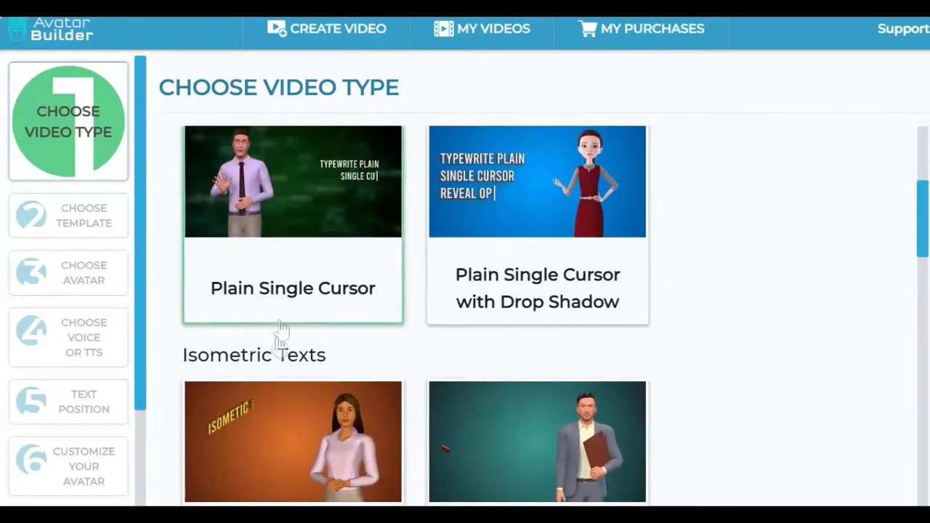
pyautogui.scroll(-1, 374, 354)
pyautogui.scroll(-1, 498, 275)
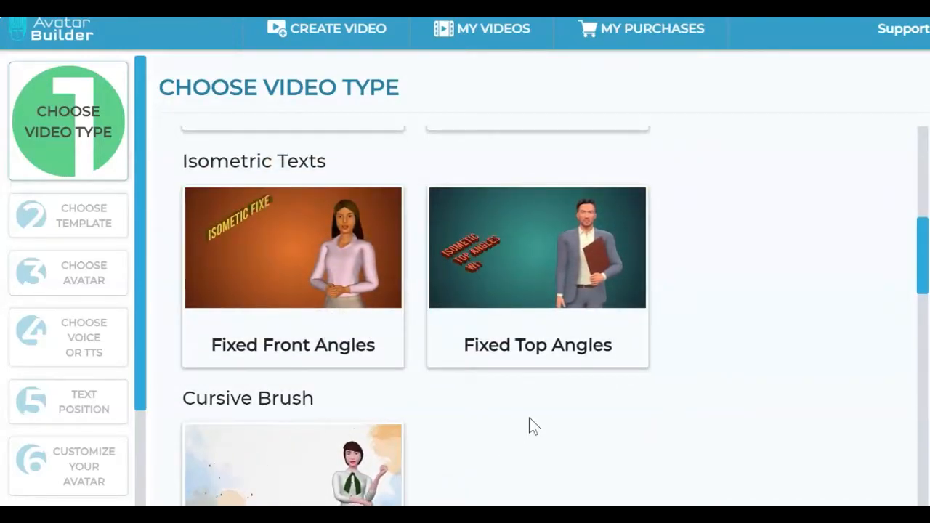
pyautogui.scroll(6, 529, 419)
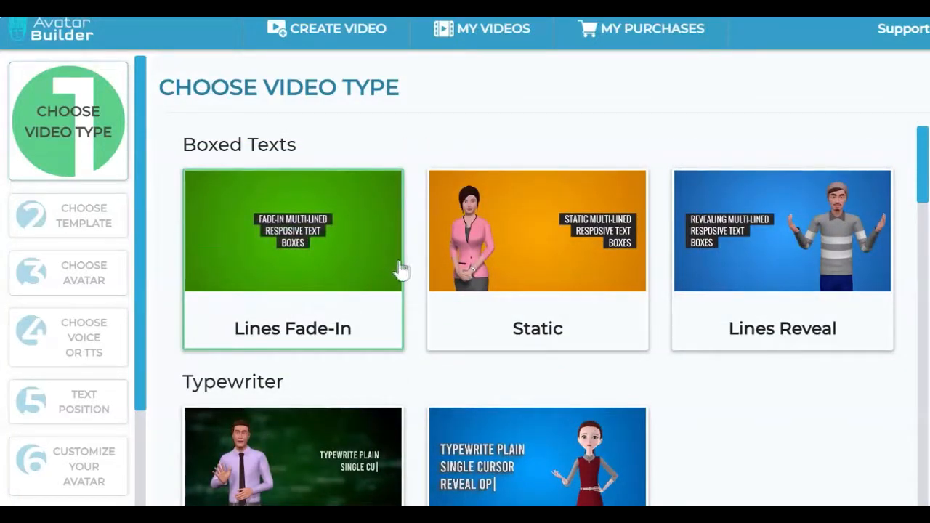
pyautogui.click(528, 240)
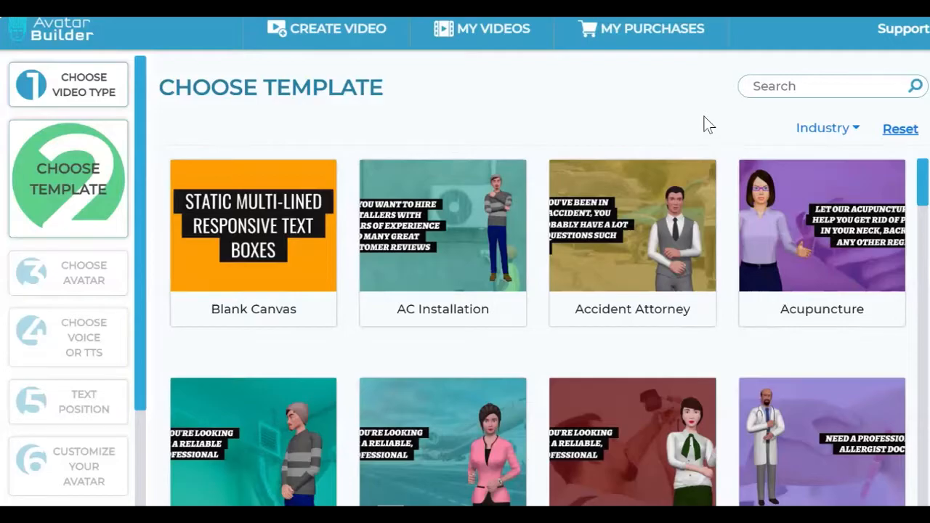
# Step: Examine the range of industry templates offered for the Static video type
pyautogui.scroll(-1, 721, 371)
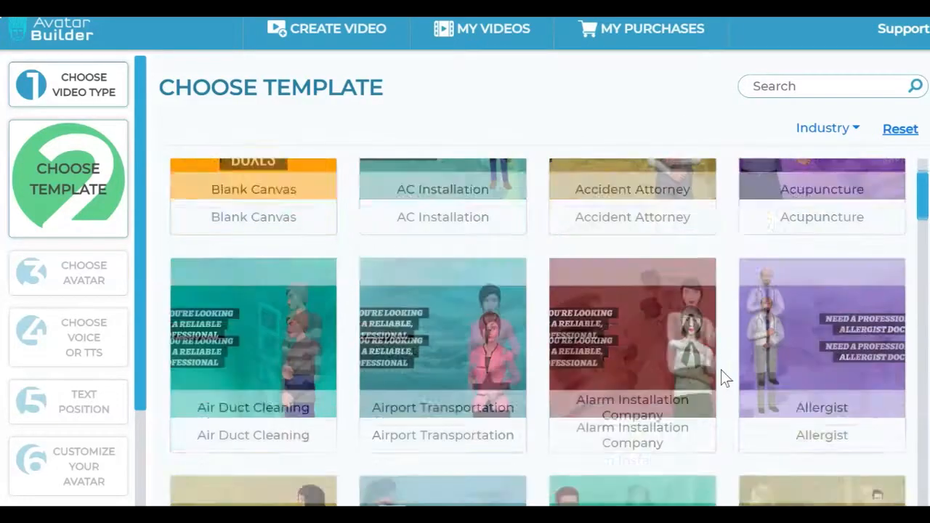
pyautogui.scroll(-7, 720, 370)
pyautogui.scroll(8, 720, 370)
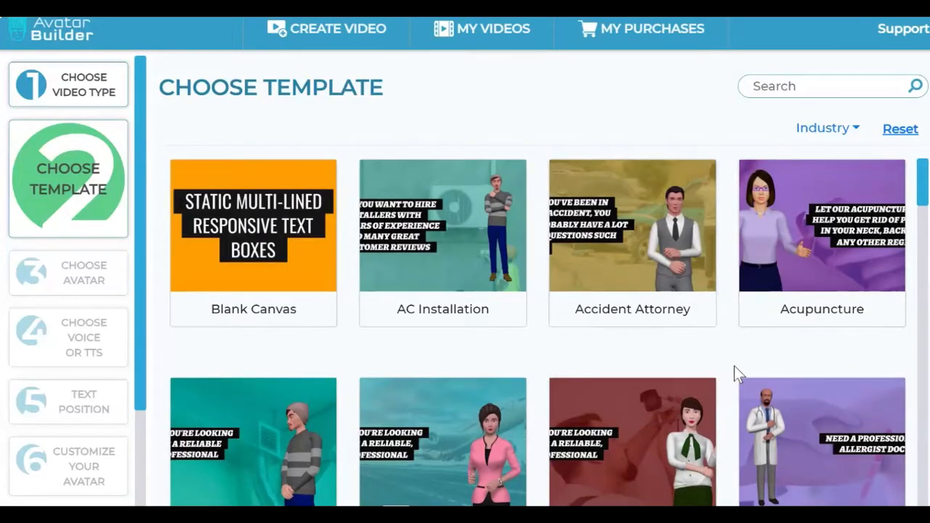
pyautogui.scroll(-6, 734, 366)
pyautogui.scroll(-3, 734, 366)
pyautogui.scroll(7, 731, 367)
pyautogui.scroll(-4, 731, 367)
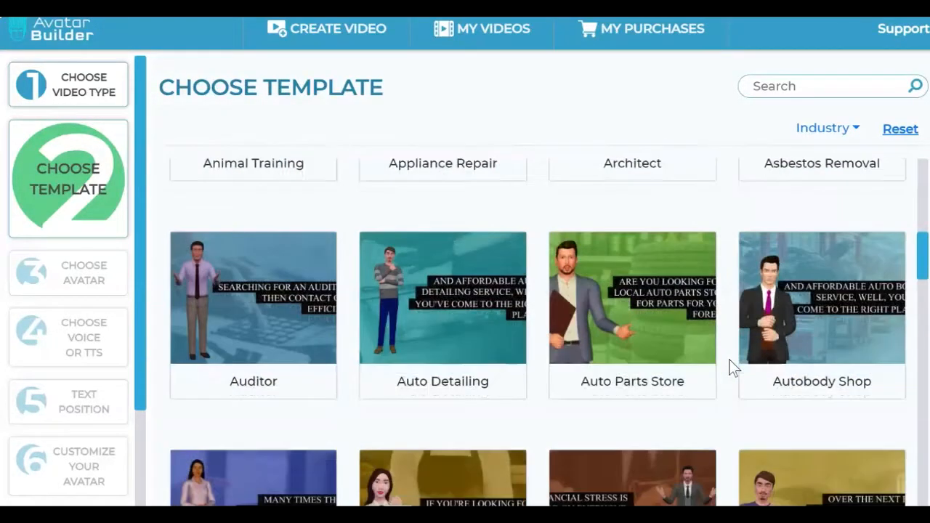
pyautogui.scroll(-3, 732, 368)
pyautogui.scroll(8, 729, 368)
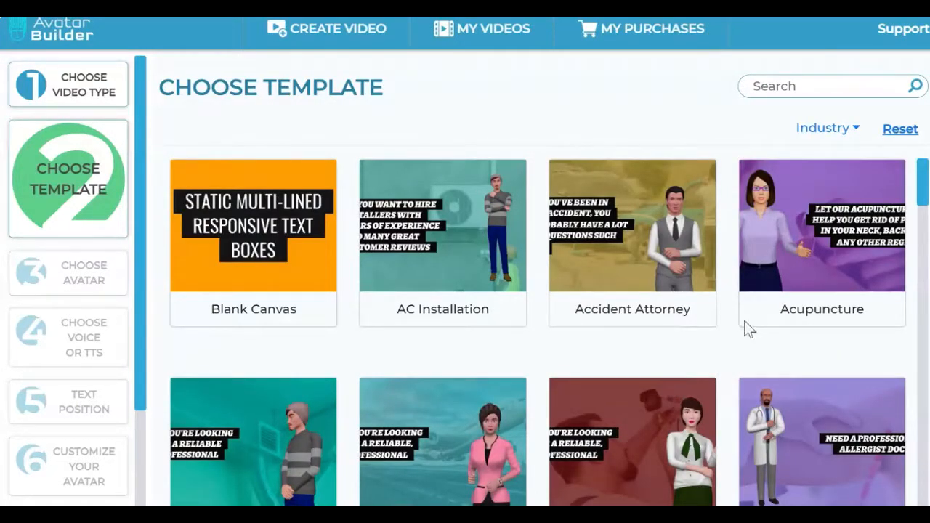
pyautogui.scroll(-3, 733, 305)
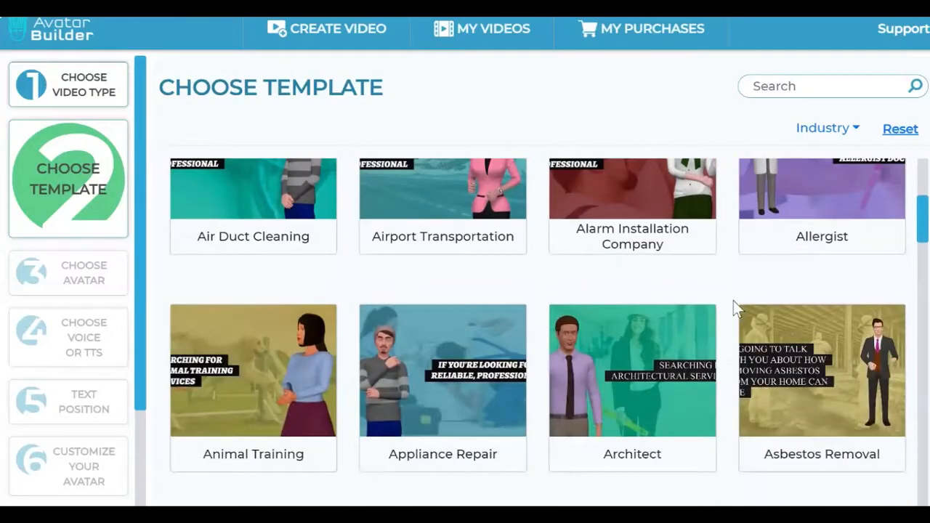
pyautogui.scroll(3, 735, 308)
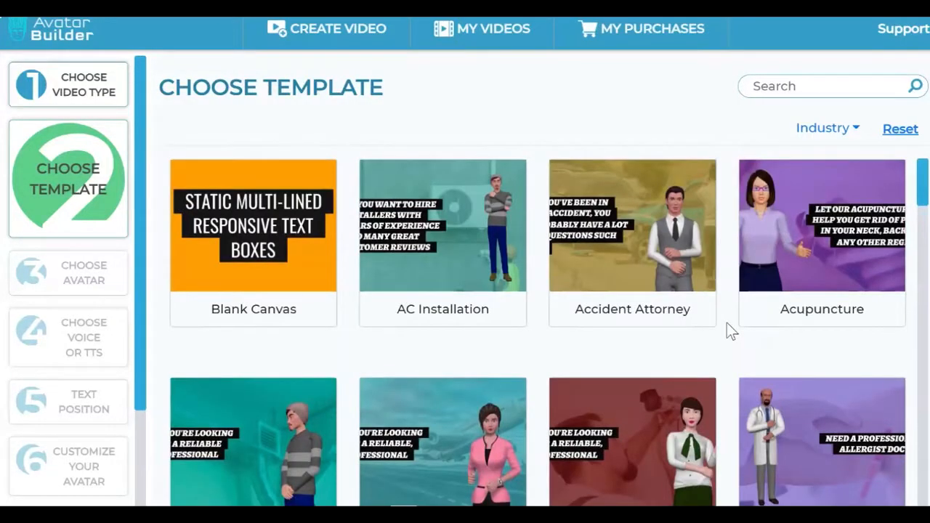
# Step: Choose the Animal Training template for the video
pyautogui.scroll(-2, 728, 328)
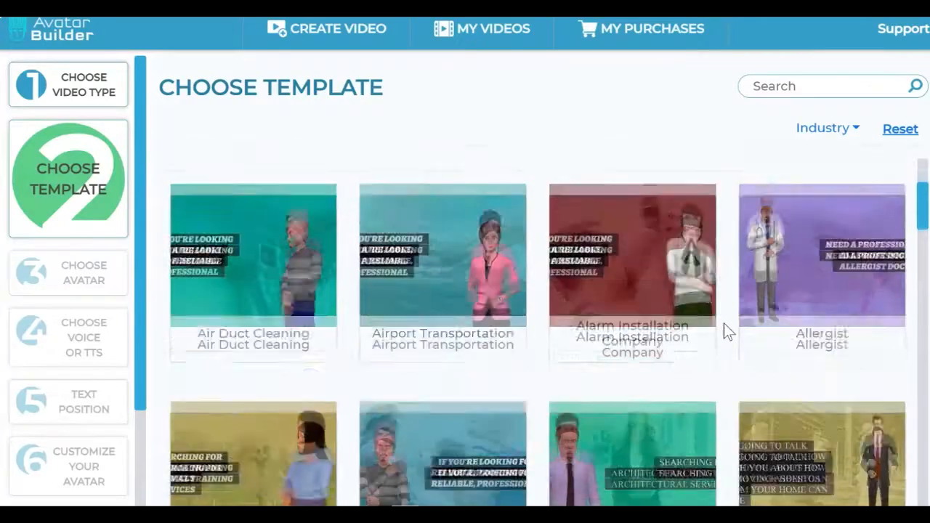
pyautogui.scroll(-3, 726, 330)
pyautogui.scroll(-2, 726, 305)
pyautogui.scroll(-2, 737, 298)
pyautogui.scroll(5, 737, 298)
pyautogui.scroll(3, 738, 296)
pyautogui.scroll(-2, 739, 299)
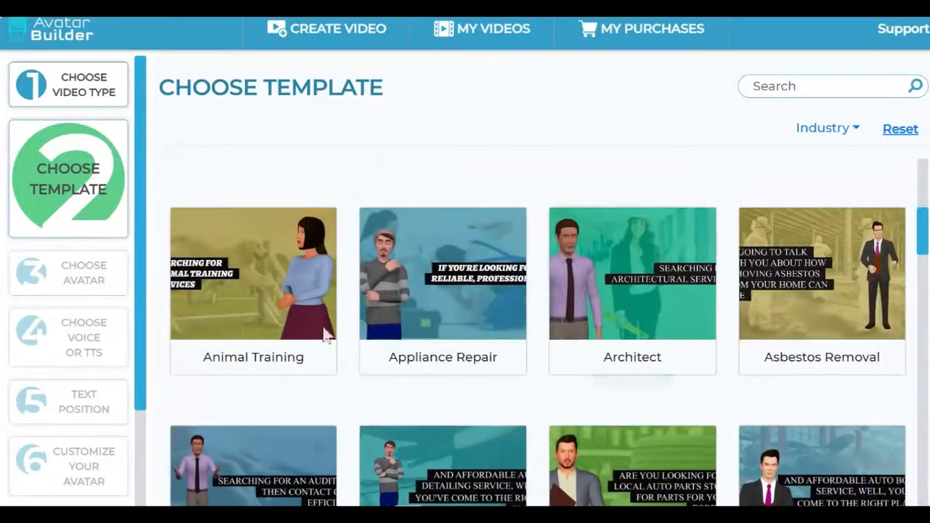
pyautogui.click(274, 282)
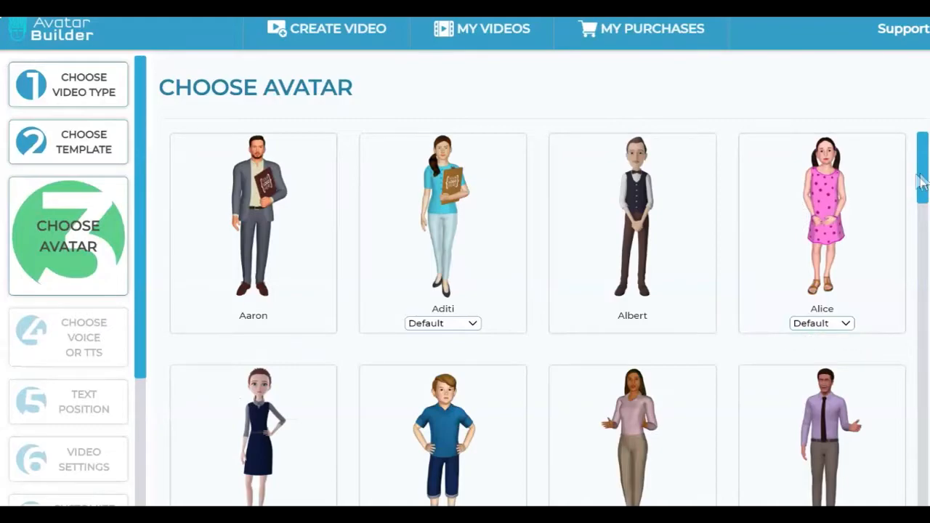
# Step: Browse the avatars, select Deshawn and proceed to the voice selection stage
pyautogui.scroll(-9, 851, 275)
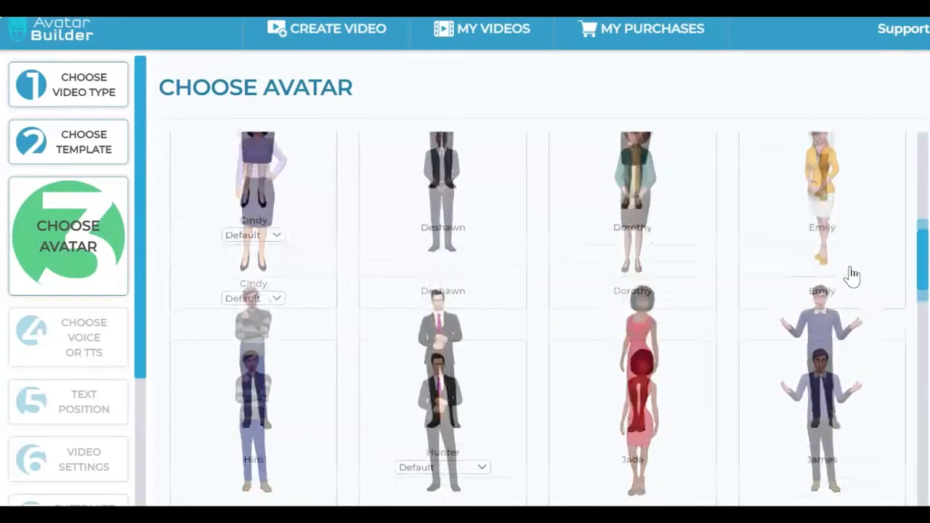
pyautogui.scroll(-10, 853, 274)
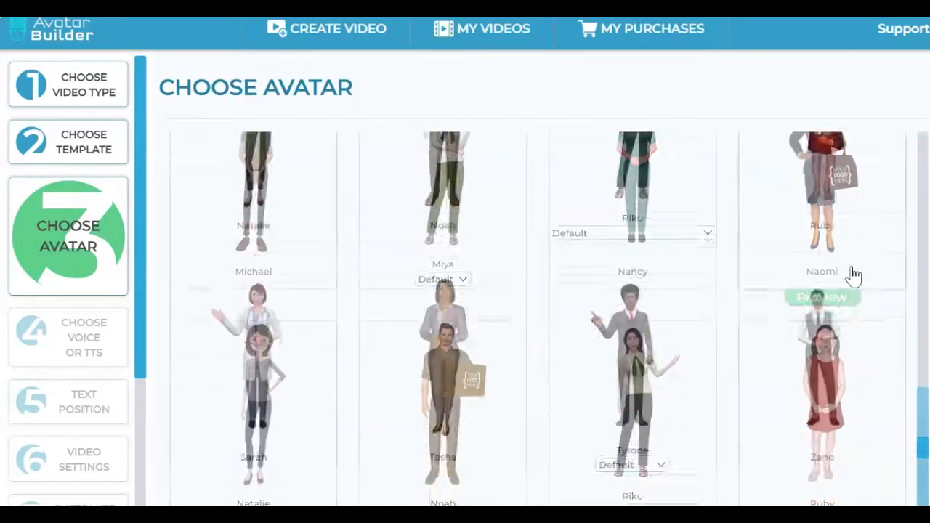
pyautogui.scroll(18, 854, 276)
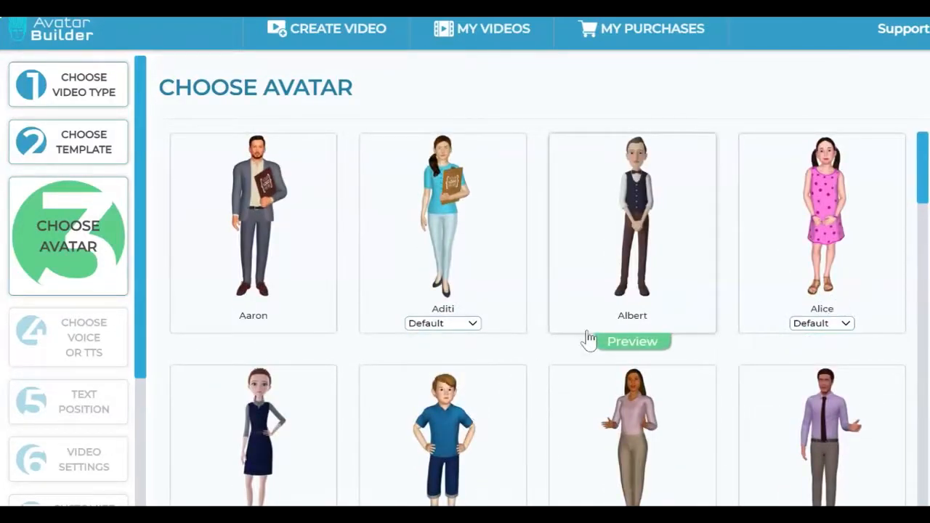
pyautogui.scroll(-5, 550, 355)
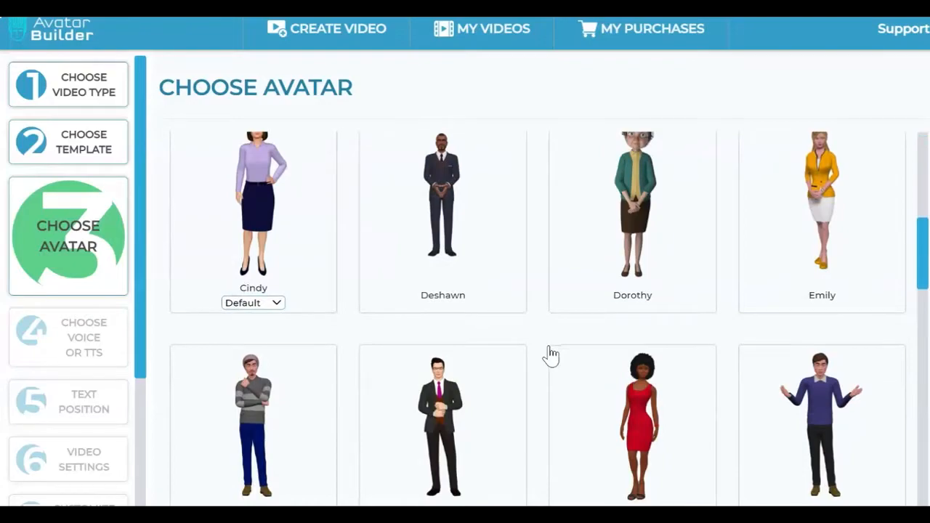
pyautogui.click(475, 240)
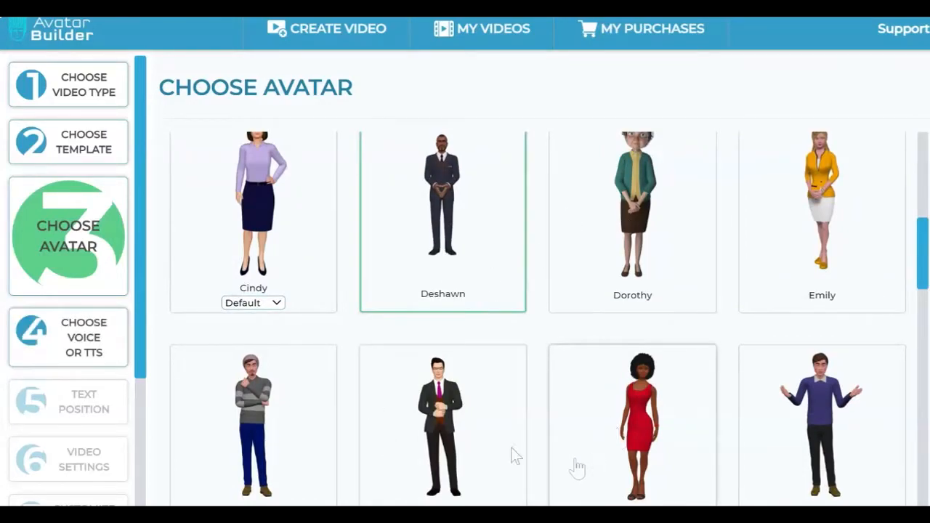
pyautogui.scroll(-15, 494, 383)
pyautogui.click(495, 384)
pyautogui.click(73, 337)
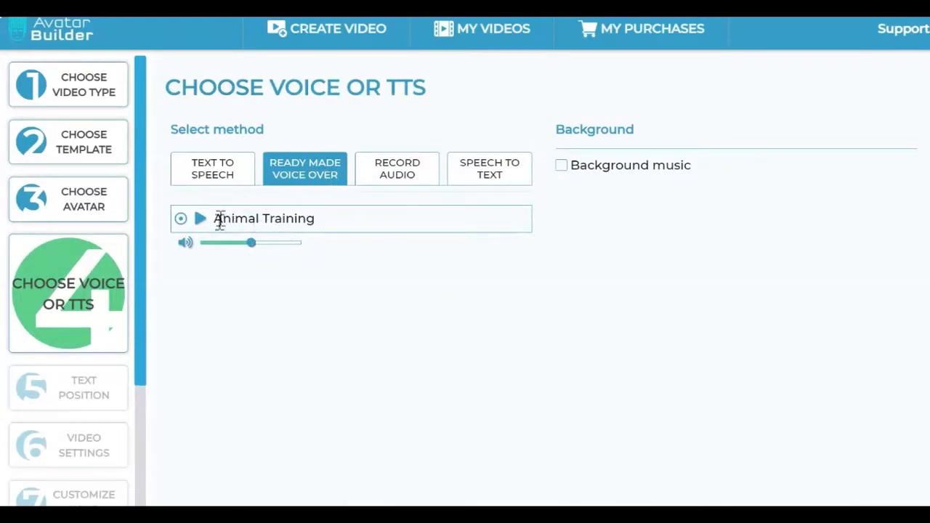
# Step: Switch the voice method to Text to Speech and review the available US English voices
pyautogui.click(222, 176)
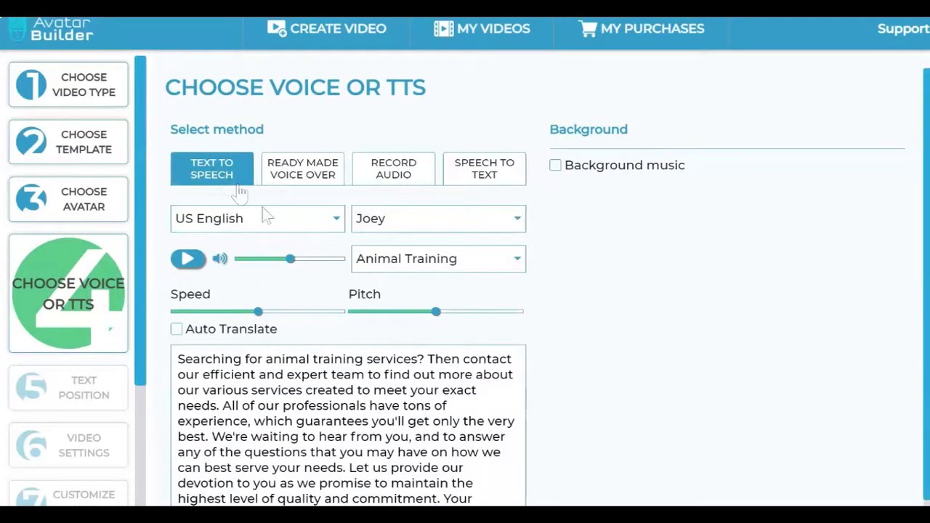
pyautogui.click(519, 217)
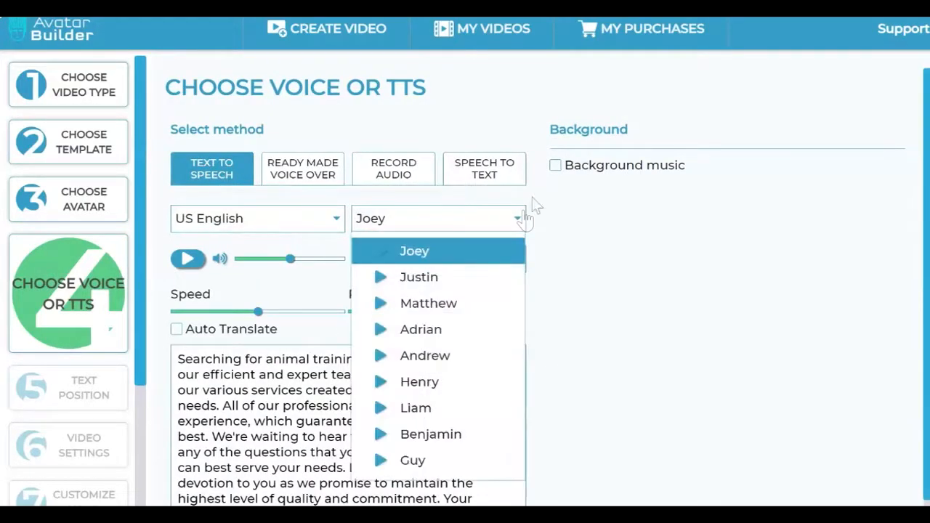
pyautogui.click(516, 318)
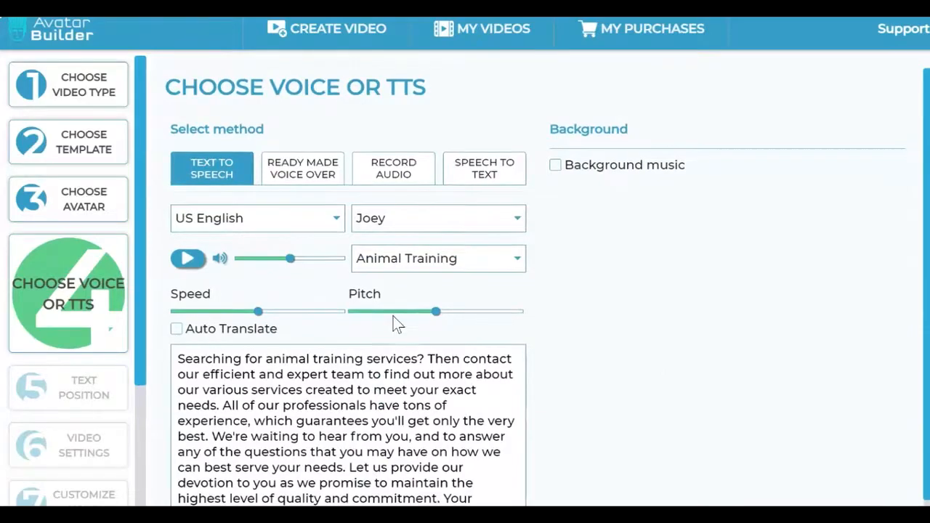
# Step: Highlight the entire Animal Training script in the text-to-speech text area and clear the highlight
pyautogui.scroll(-1, 552, 363)
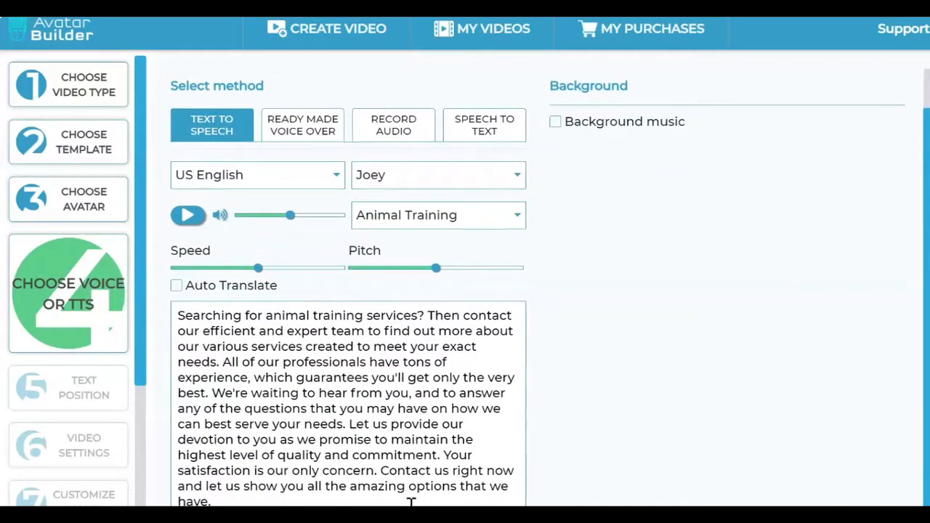
pyautogui.moveTo(397, 498); pyautogui.dragTo(176, 315)
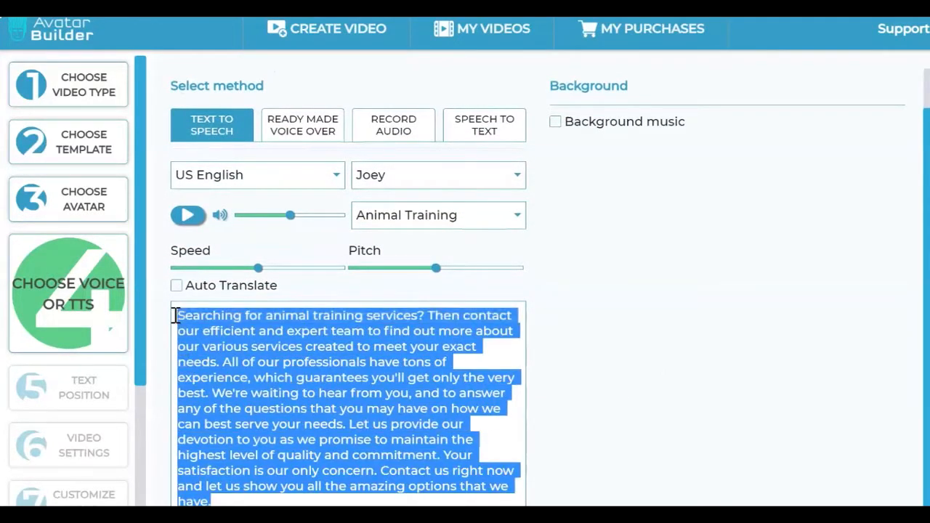
pyautogui.click(399, 500)
pyautogui.moveTo(403, 501); pyautogui.dragTo(175, 311)
pyautogui.click(398, 500)
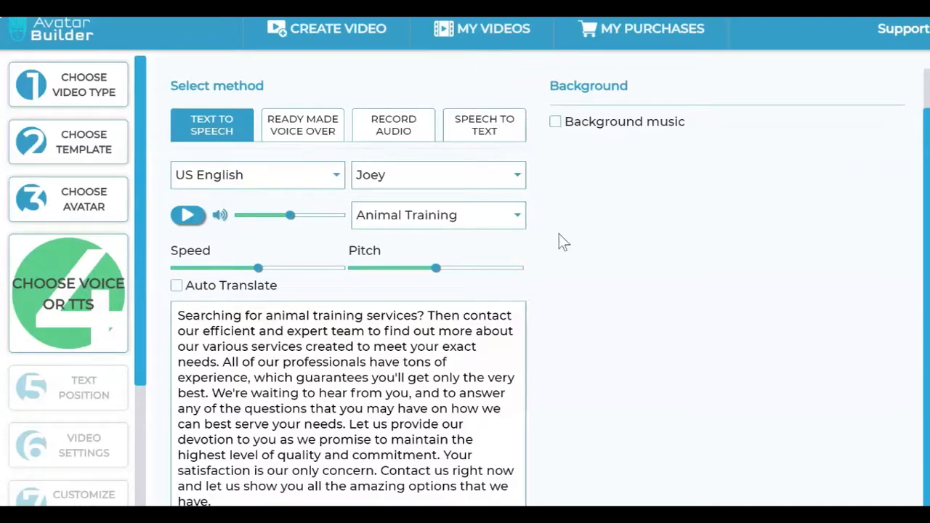
# Step: View the Speech to Text and Text to Speech methods, and set the voice method to Ready Made Voice Over
pyautogui.click(492, 140)
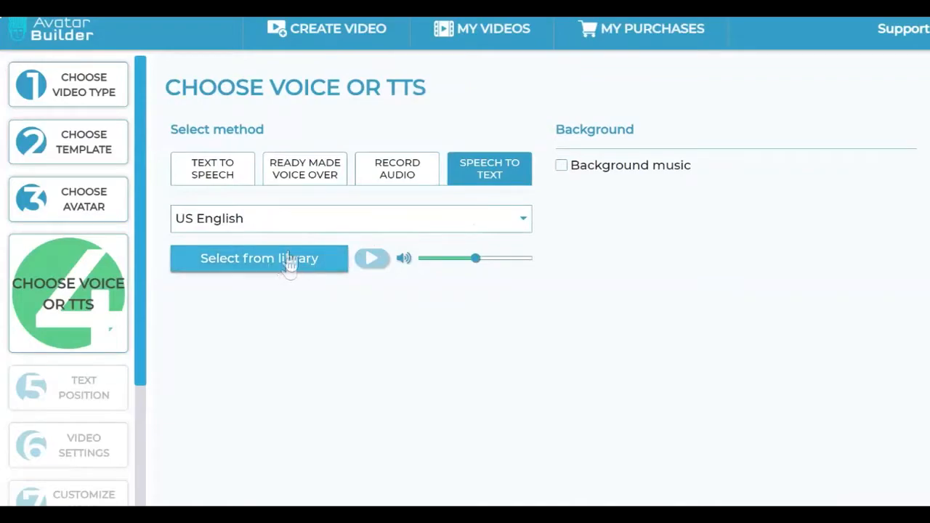
pyautogui.click(225, 179)
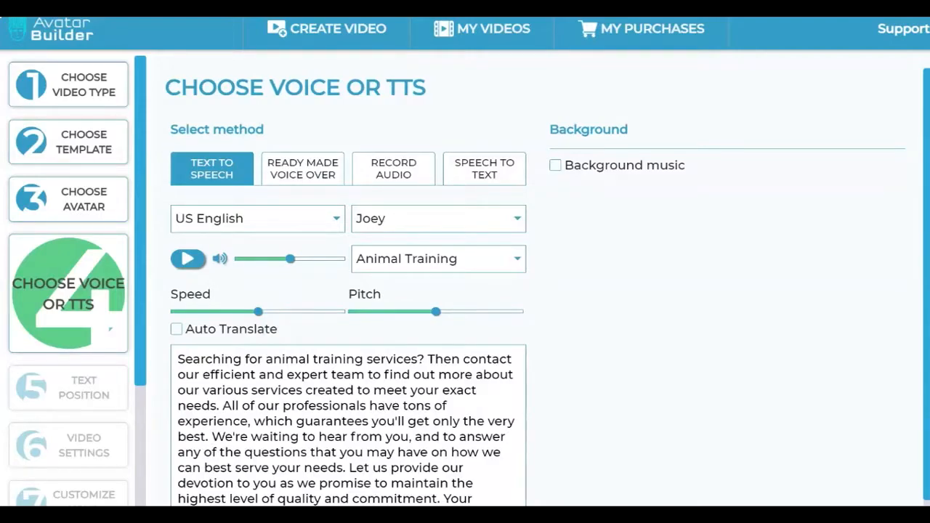
pyautogui.click(314, 174)
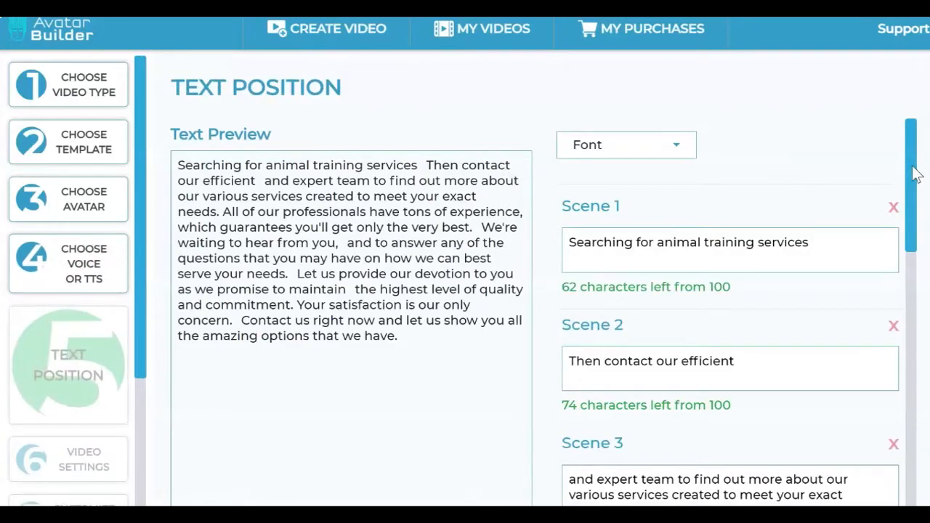
# Step: Highlight the Scene 1 text on the text position stage to compare it with the preview, and clear the highlight
pyautogui.moveTo(916, 174)
pyautogui.mouseDown()
pyautogui.moveTo(916, 463)
pyautogui.moveTo(915, 183)
pyautogui.mouseUp()
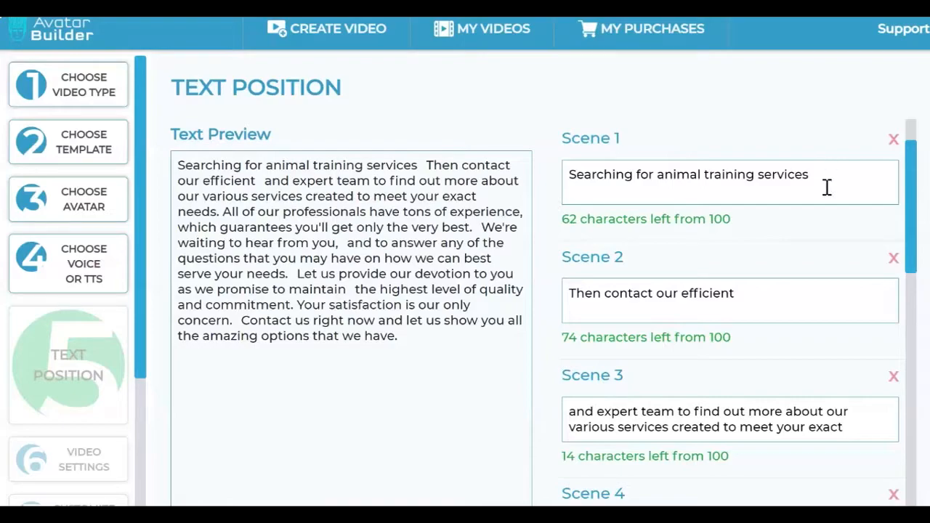
pyautogui.moveTo(826, 187); pyautogui.dragTo(559, 203)
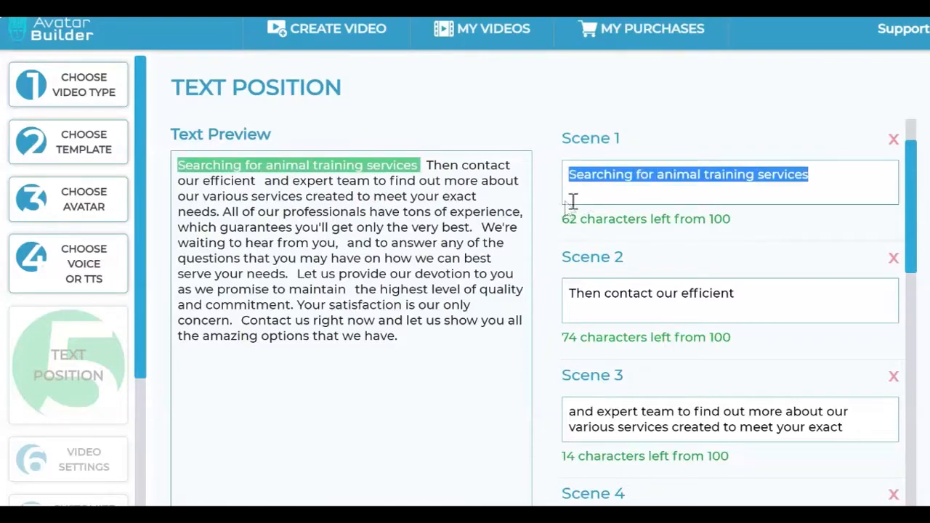
pyautogui.click(825, 194)
pyautogui.moveTo(834, 178); pyautogui.dragTo(565, 174)
pyautogui.click(841, 191)
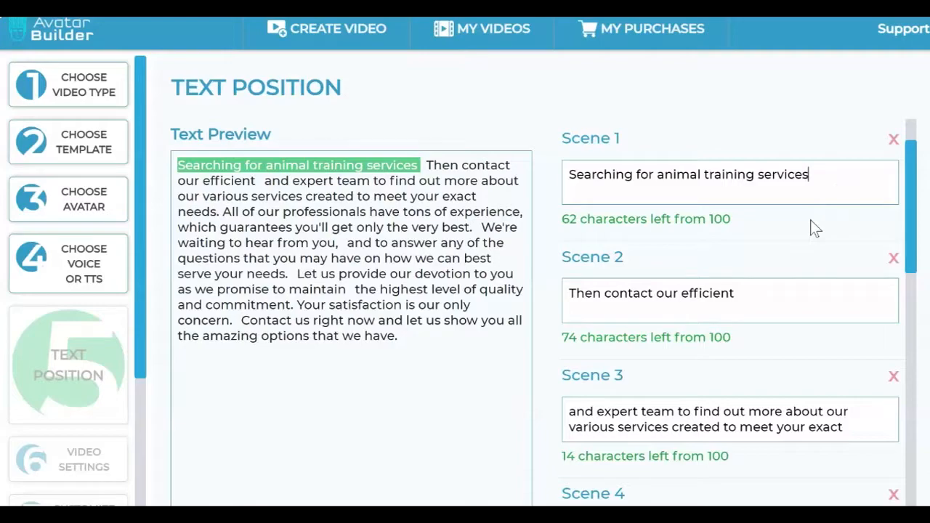
# Step: Review the fonts available for the scene text and close the font list without choosing one
pyautogui.click(685, 166)
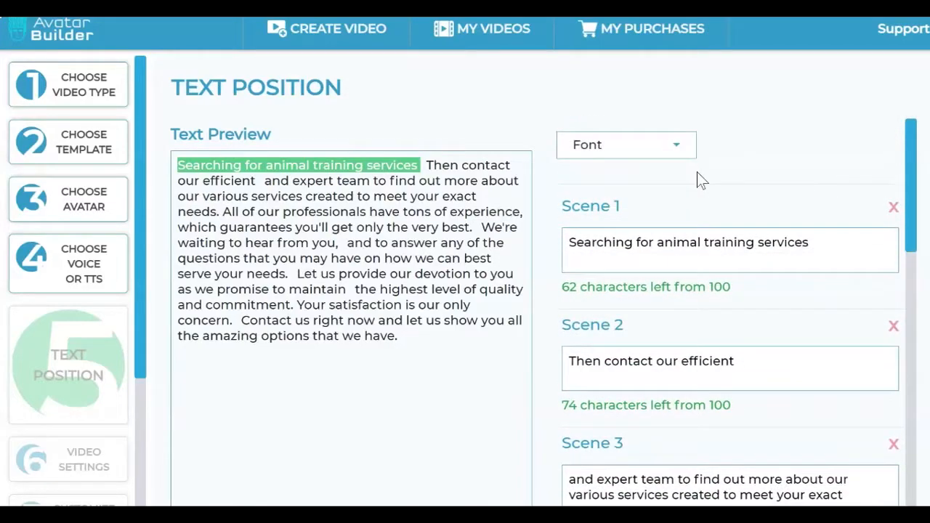
pyautogui.click(657, 138)
pyautogui.moveTo(693, 192); pyautogui.dragTo(737, 171)
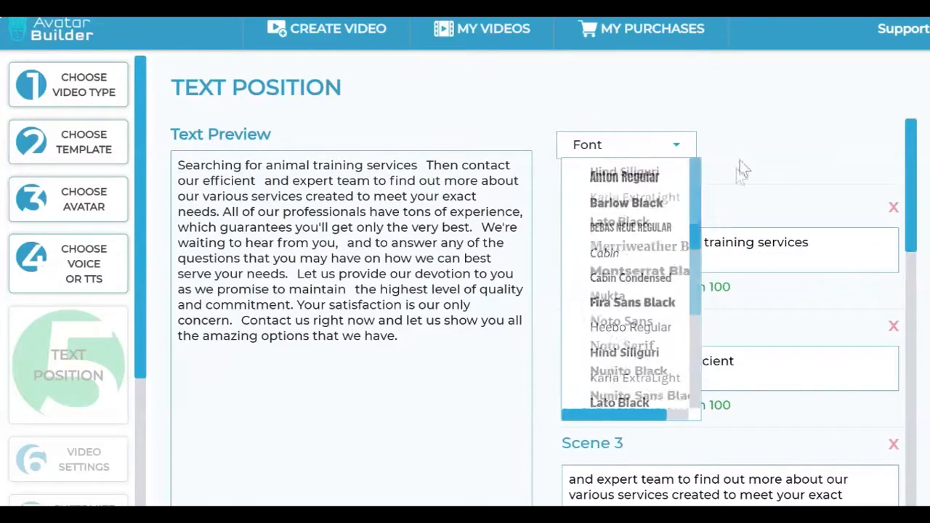
pyautogui.click(807, 161)
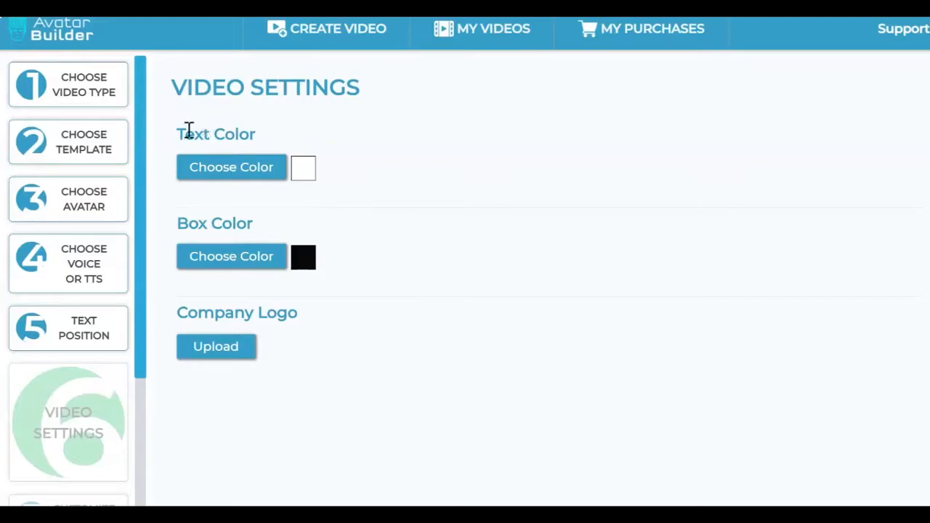
# Step: Review the Text Color, Box Color and Company Logo video settings, and proceed to the avatar customization stage
pyautogui.moveTo(189, 129); pyautogui.dragTo(297, 121)
pyautogui.click(413, 138)
pyautogui.moveTo(206, 215); pyautogui.dragTo(359, 235)
pyautogui.click(400, 234)
pyautogui.moveTo(215, 314); pyautogui.dragTo(332, 318)
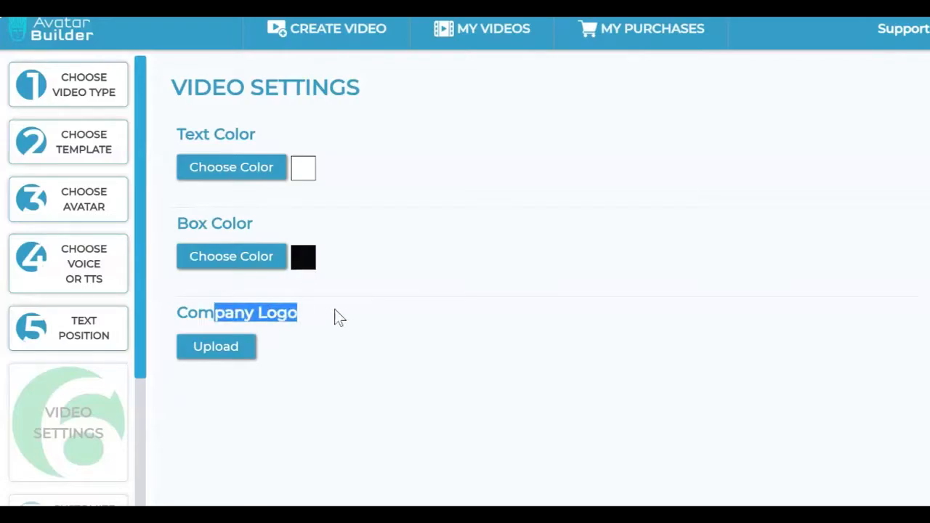
pyautogui.click(338, 318)
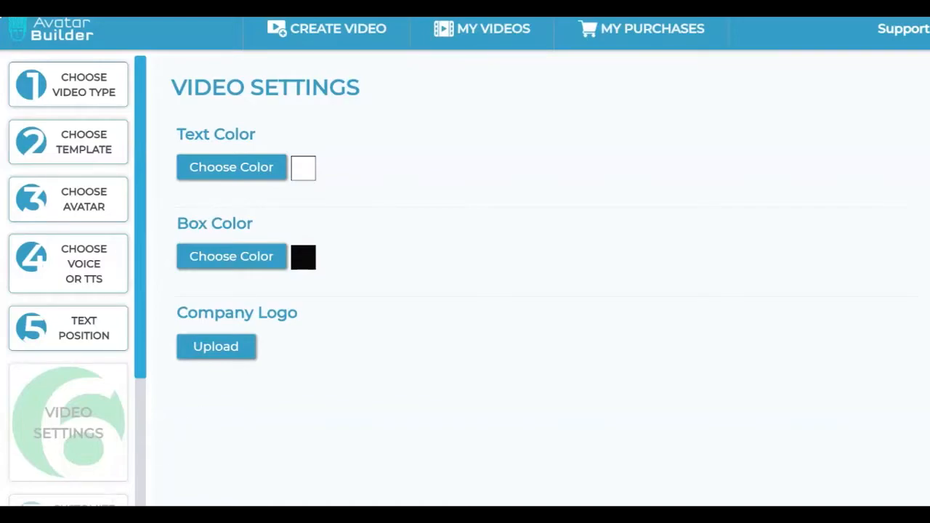
pyautogui.click(849, 516)
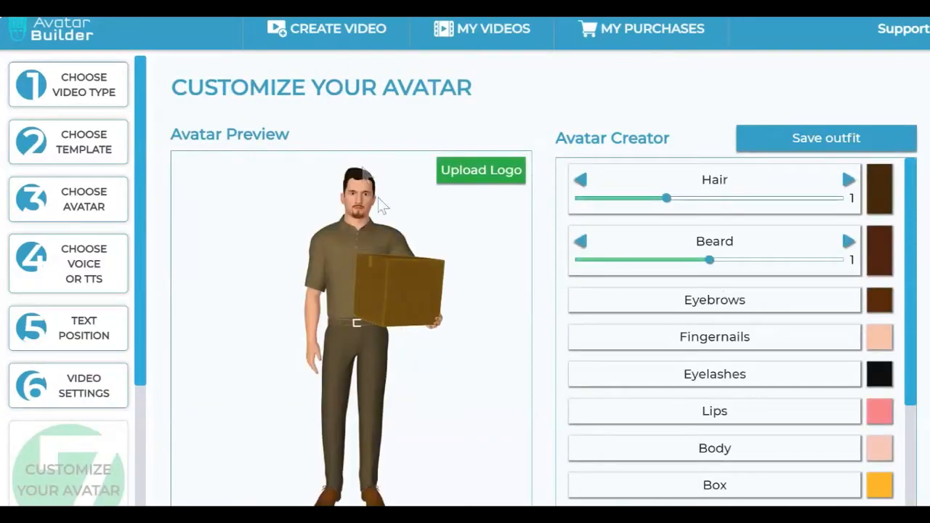
# Step: Try the avatar's hair and beard styles, setting Hair to style 3 and Beard to style 2
pyautogui.click(584, 183)
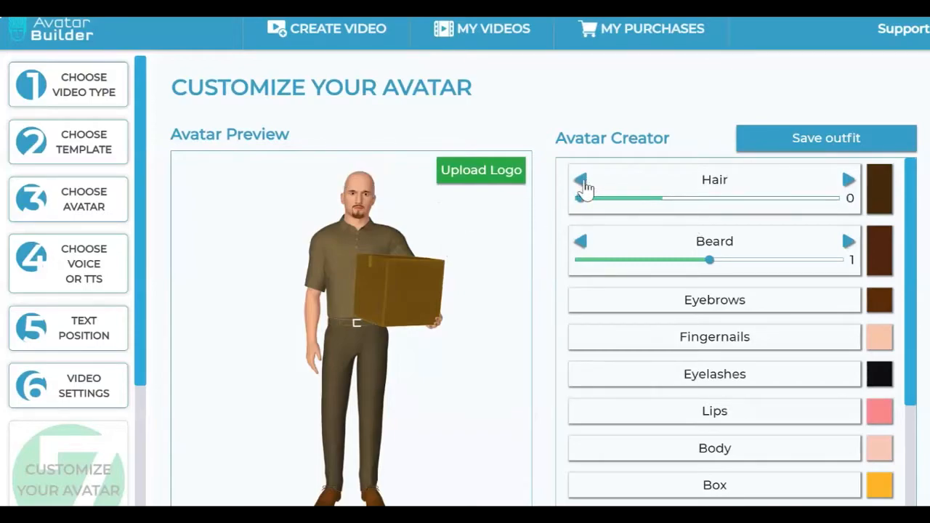
pyautogui.click(848, 181)
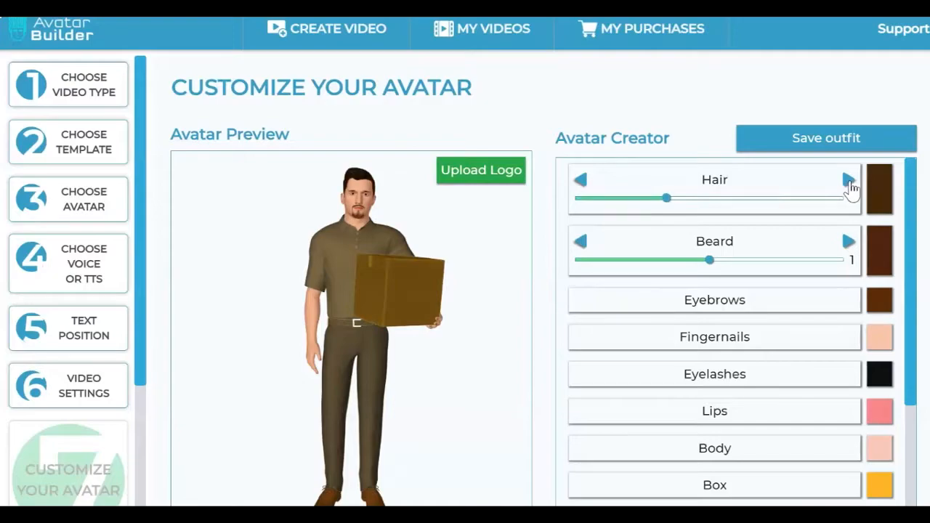
pyautogui.click(848, 181)
pyautogui.click(849, 181)
pyautogui.click(580, 242)
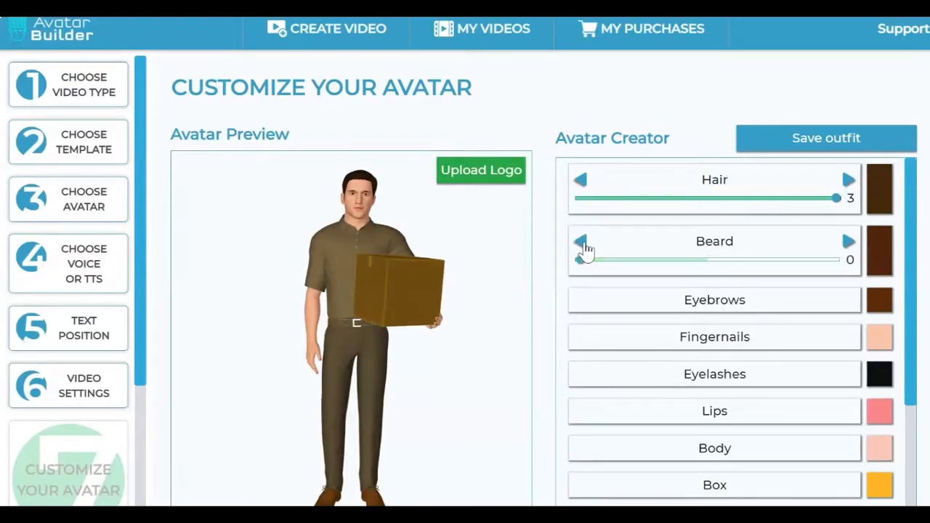
pyautogui.click(848, 244)
pyautogui.click(848, 244)
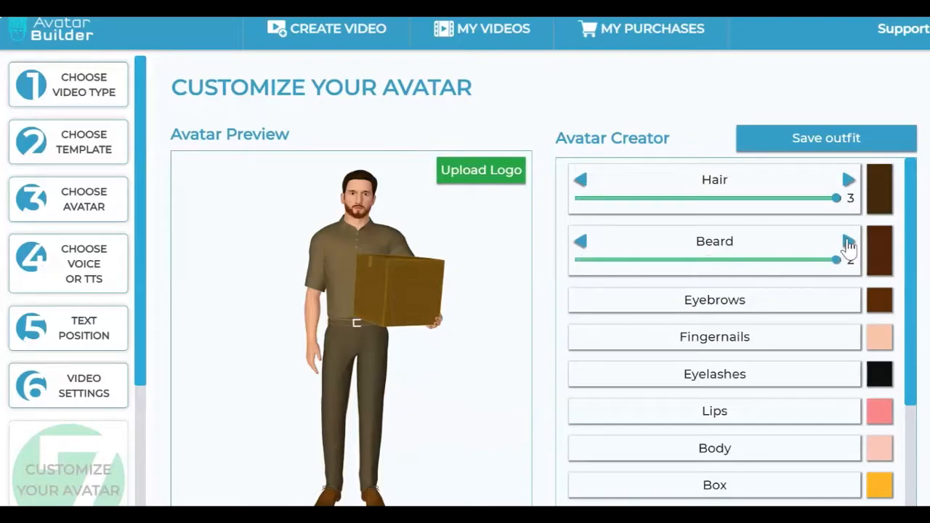
# Step: Set the avatar's beard color to the preset black
pyautogui.click(883, 254)
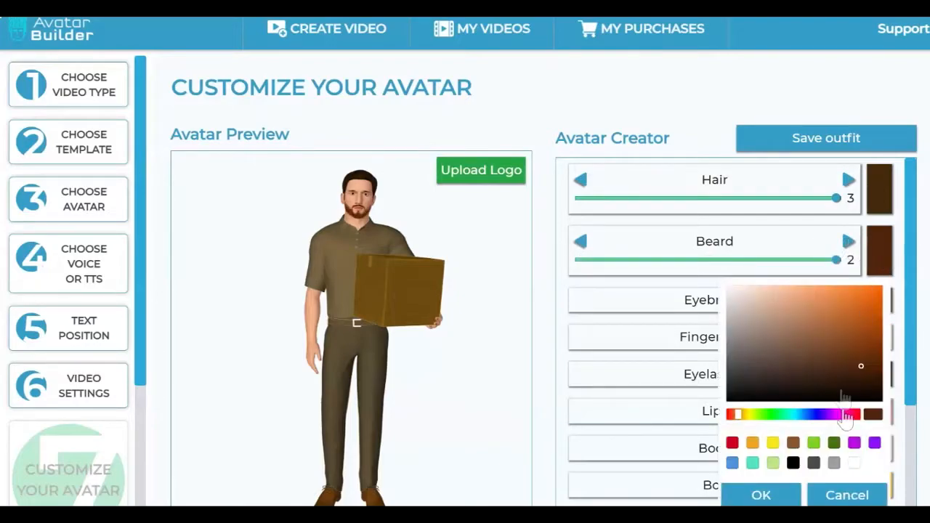
pyautogui.click(793, 462)
pyautogui.click(783, 494)
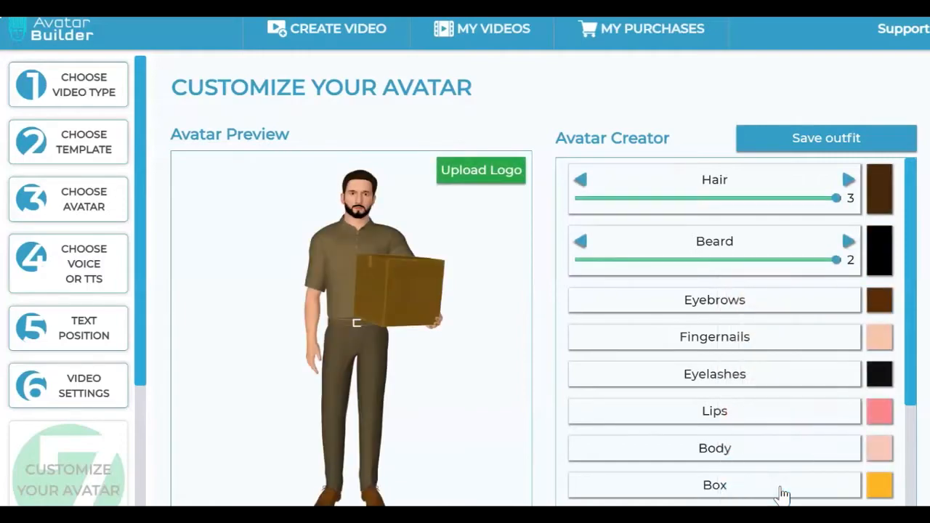
# Step: Set the avatar's hair color to a light orange
pyautogui.click(883, 206)
pyautogui.click(877, 240)
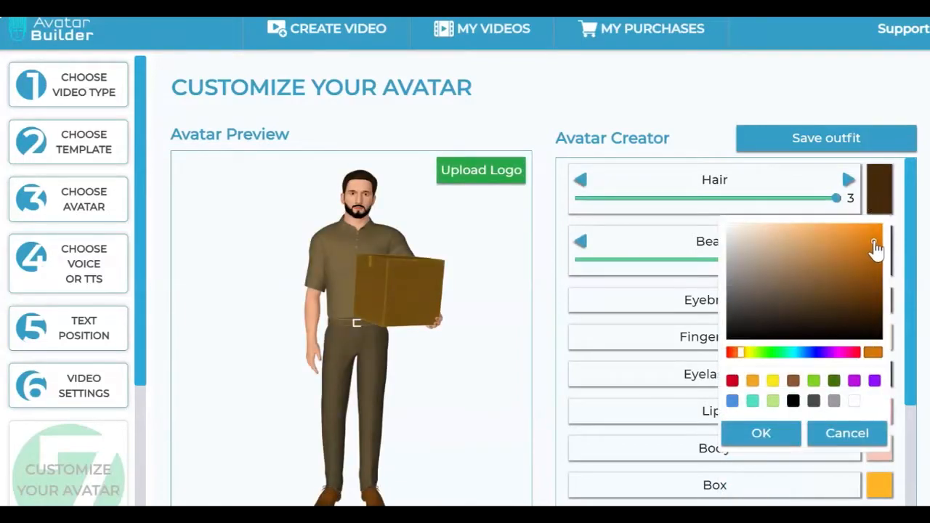
pyautogui.moveTo(877, 242); pyautogui.dragTo(841, 231)
pyautogui.click(771, 434)
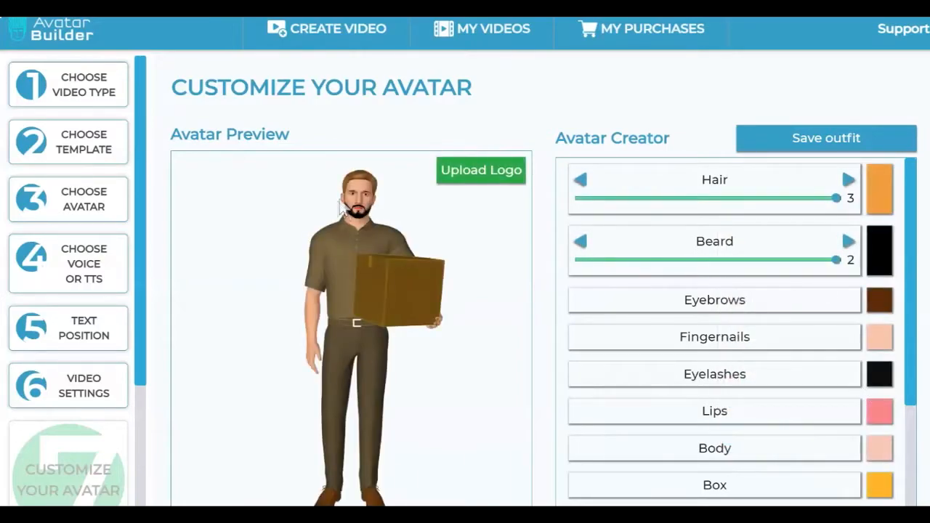
# Step: Set the beard color to a dark brown, starting from the preset brown and adjusting its shade
pyautogui.click(884, 260)
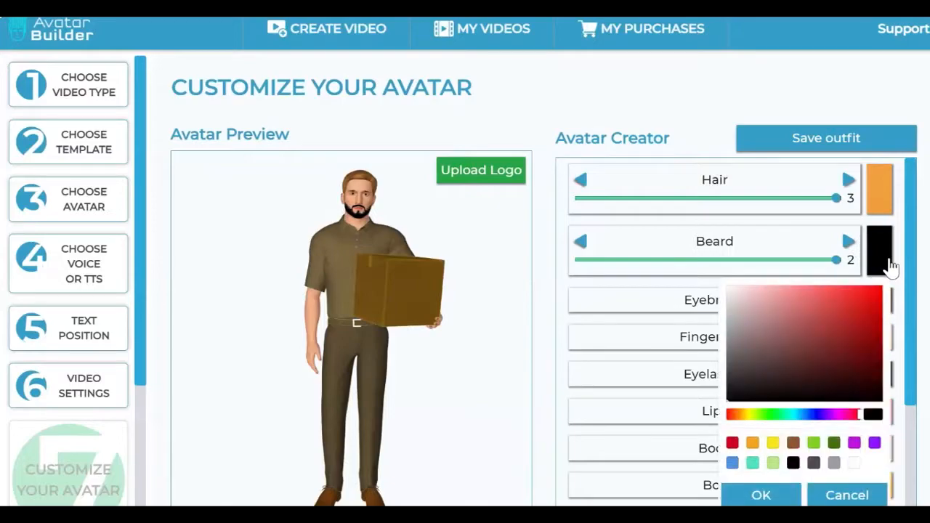
pyautogui.click(796, 445)
pyautogui.moveTo(856, 311)
pyautogui.mouseDown()
pyautogui.moveTo(866, 374)
pyautogui.moveTo(861, 349)
pyautogui.mouseUp()
pyautogui.click(759, 496)
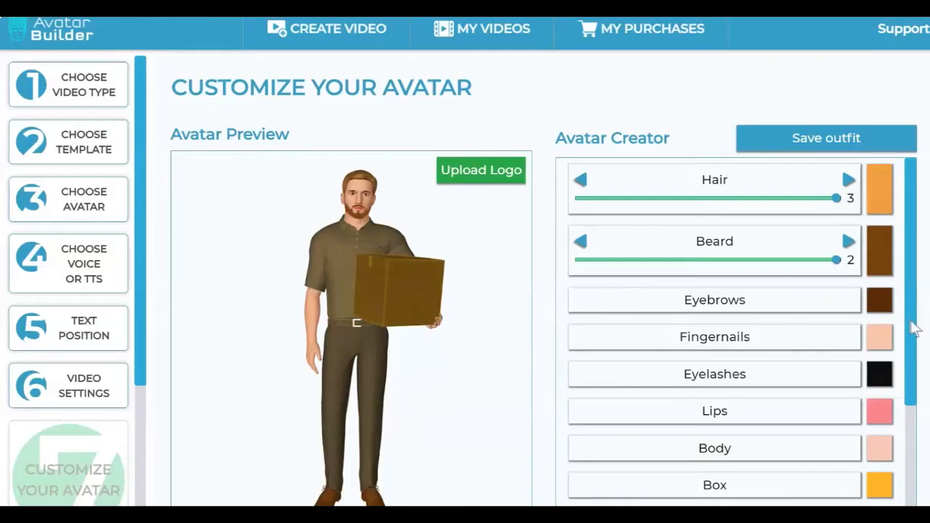
# Step: Set the avatar's eyebrow color to a medium orange-brown
pyautogui.click(881, 302)
pyautogui.click(859, 233)
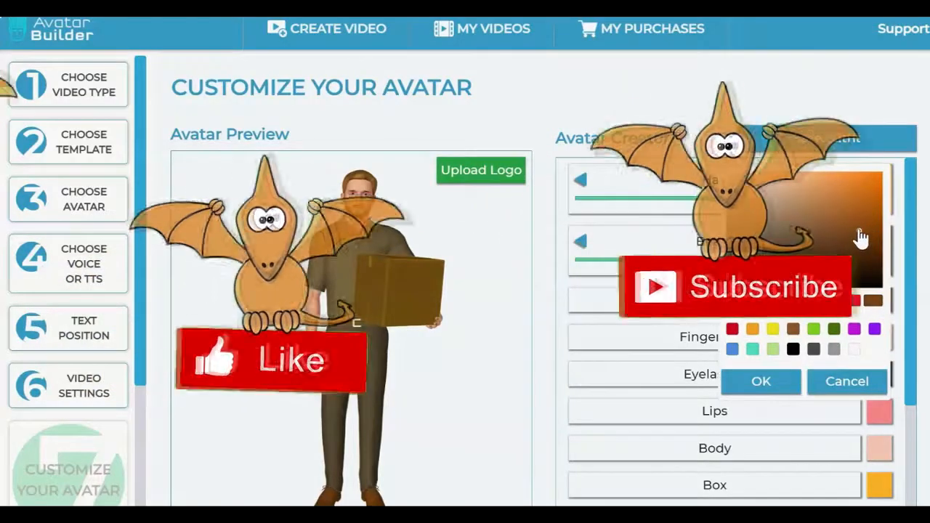
pyautogui.click(752, 385)
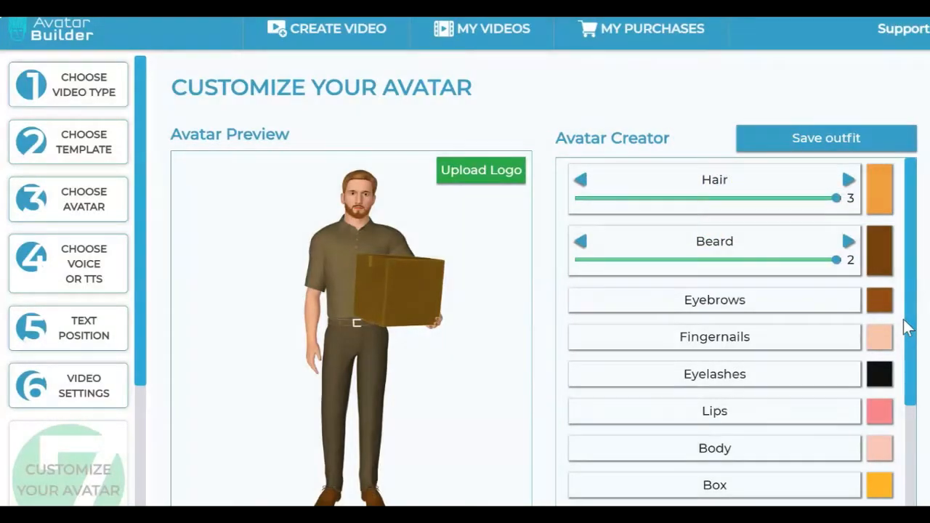
# Step: Set the color of the box the avatar carries to the preset brown
pyautogui.moveTo(918, 362); pyautogui.dragTo(910, 397)
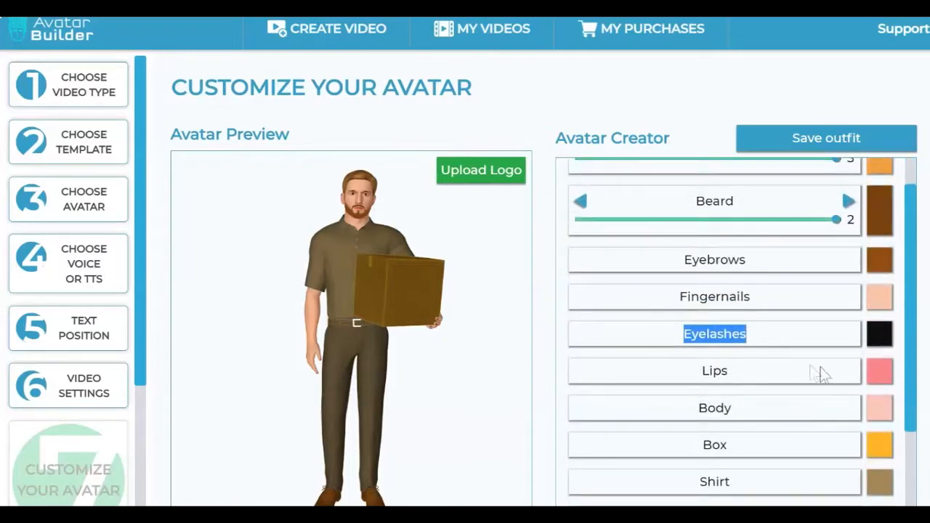
pyautogui.scroll(-2, 762, 411)
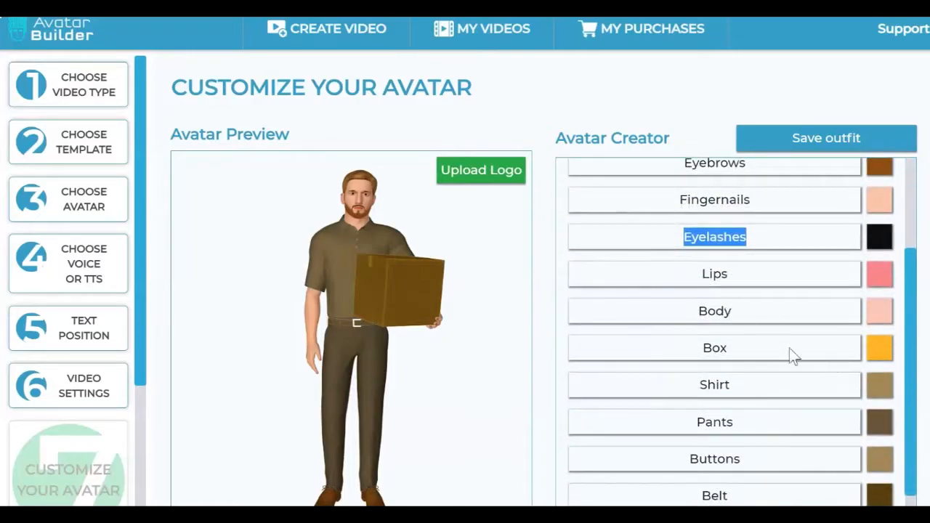
pyautogui.click(883, 351)
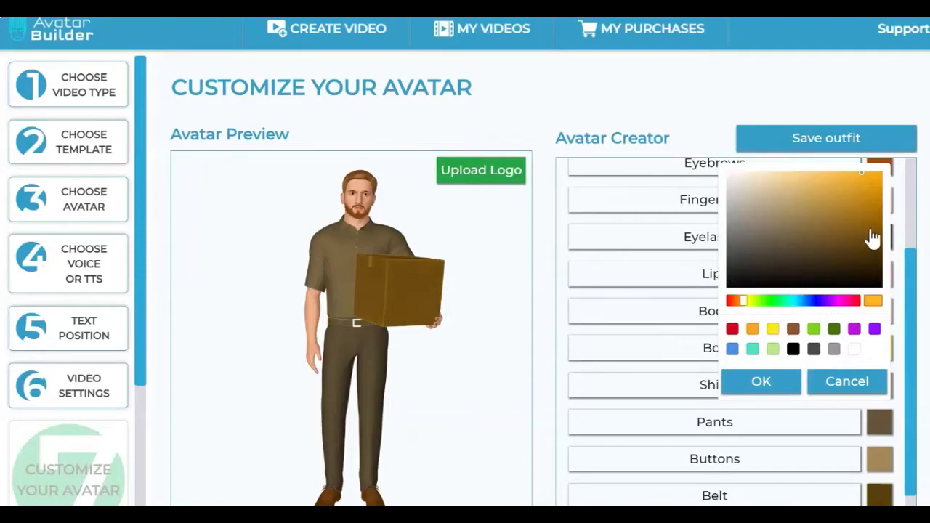
pyautogui.click(793, 329)
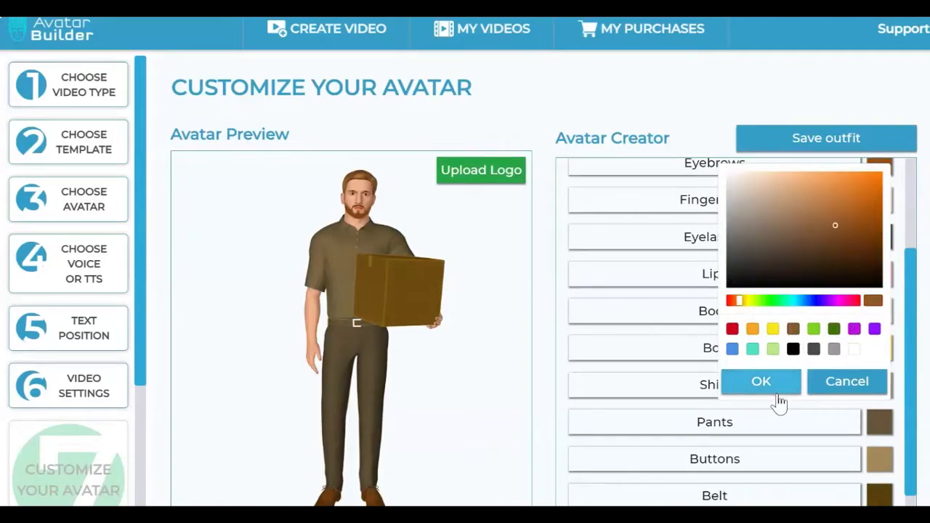
pyautogui.click(772, 383)
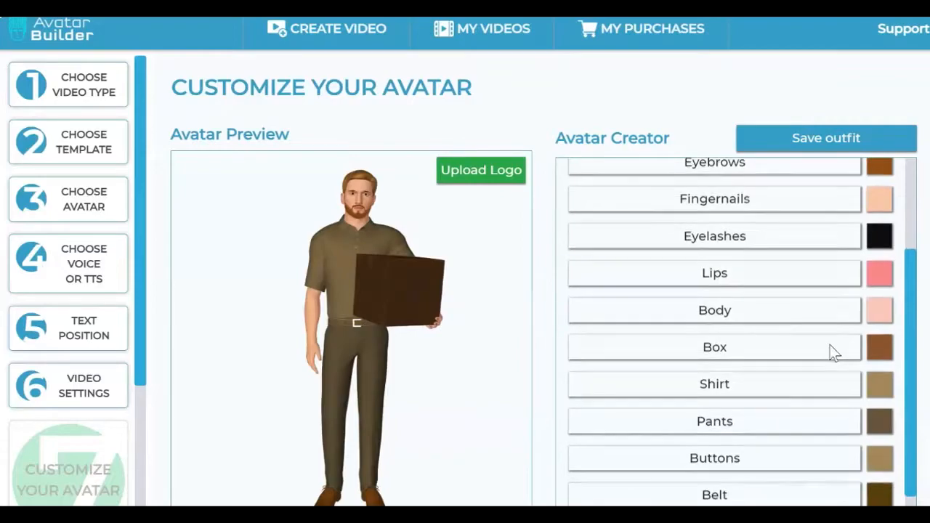
# Step: Set the avatar's pants color to a more saturated dark golden brown
pyautogui.scroll(-1, 832, 353)
pyautogui.click(880, 366)
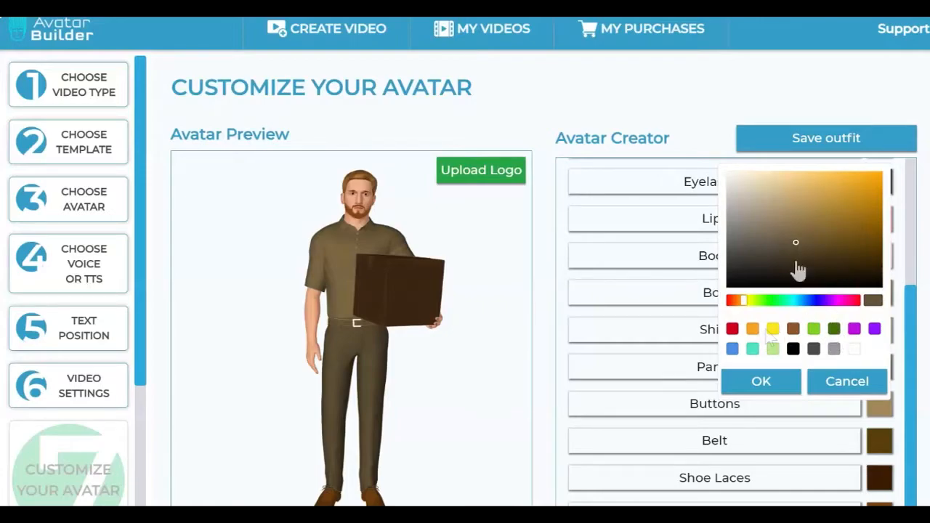
pyautogui.moveTo(830, 247); pyautogui.dragTo(874, 243)
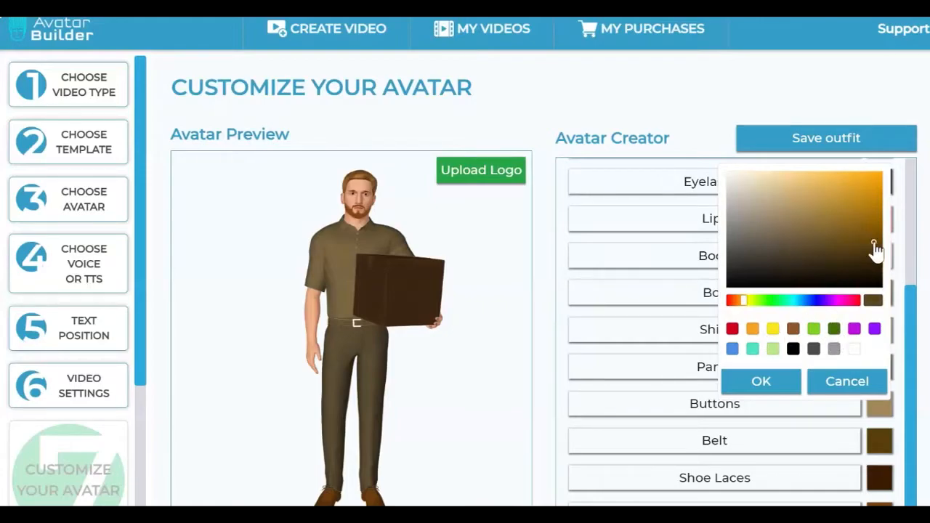
pyautogui.click(791, 382)
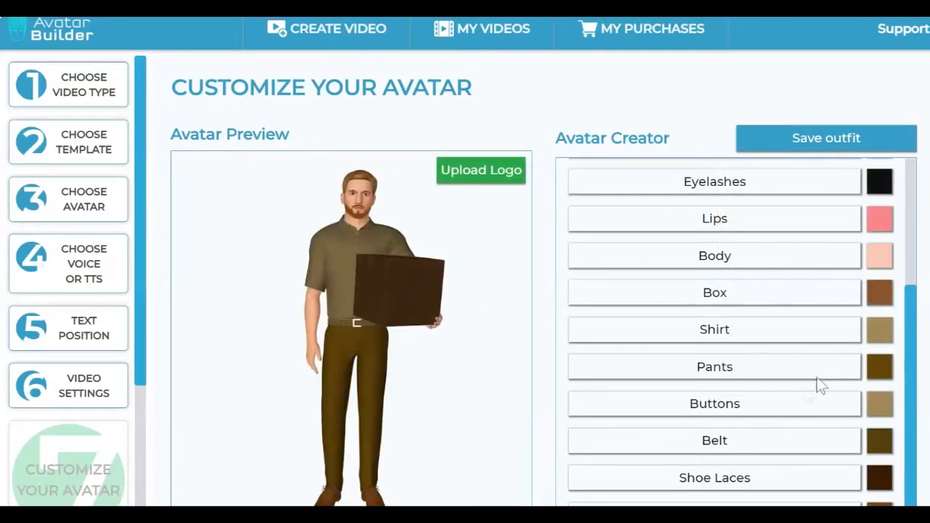
# Step: Set the avatar's shirt color to a dark navy blue
pyautogui.click(879, 329)
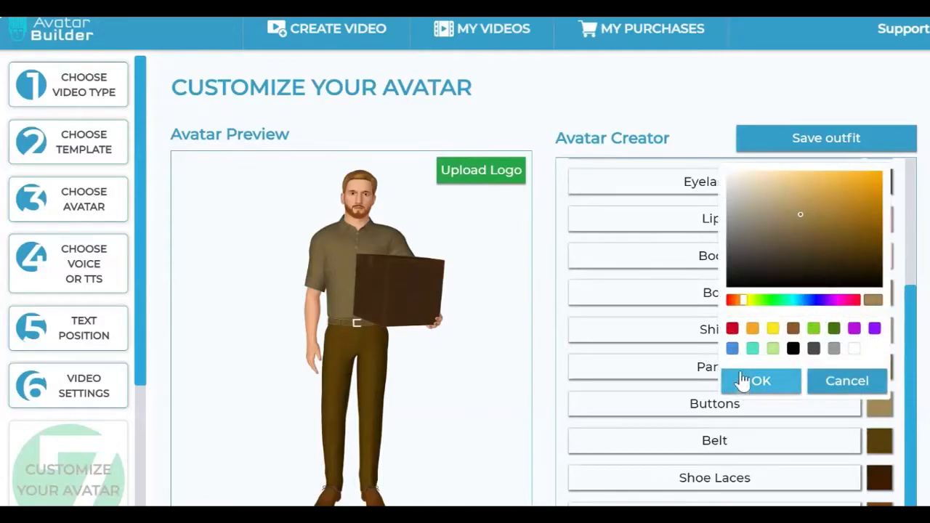
pyautogui.click(821, 300)
pyautogui.click(875, 249)
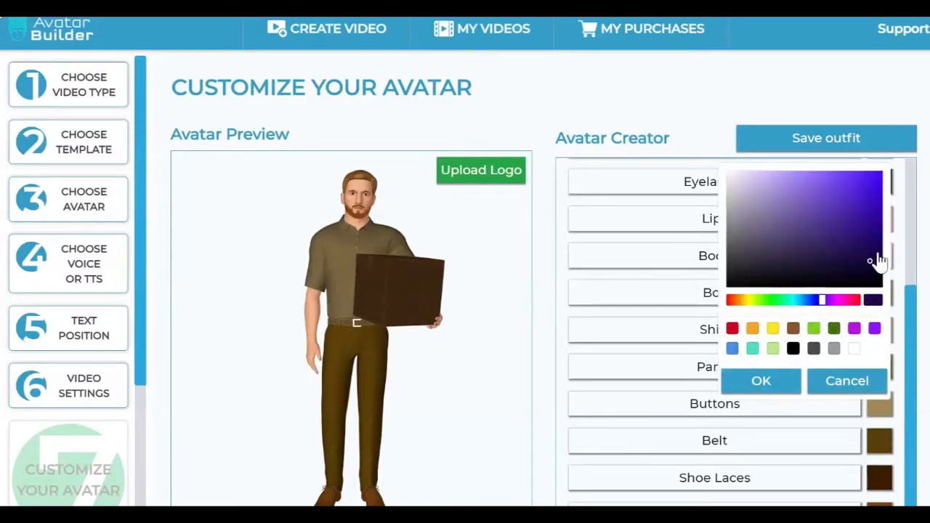
pyautogui.click(794, 384)
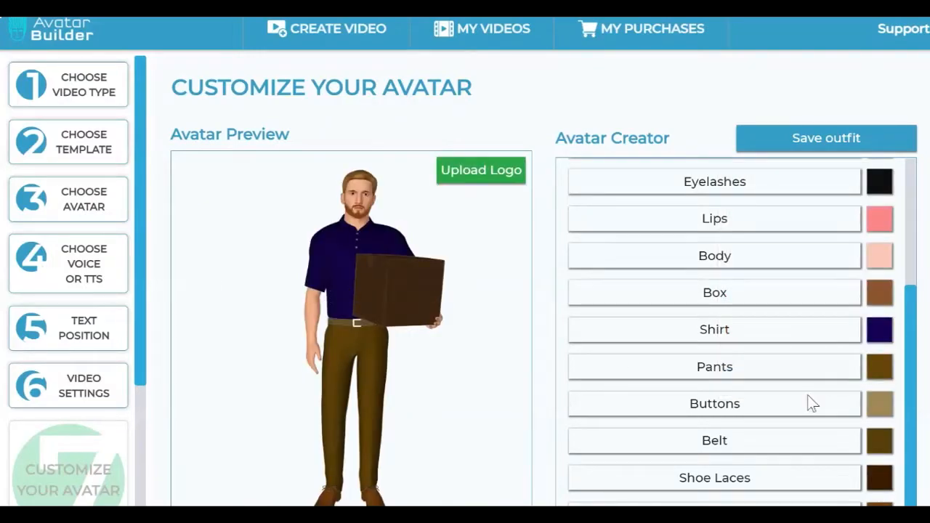
# Step: Set the avatar's body color to a darker, muted medium brown
pyautogui.scroll(3, 828, 372)
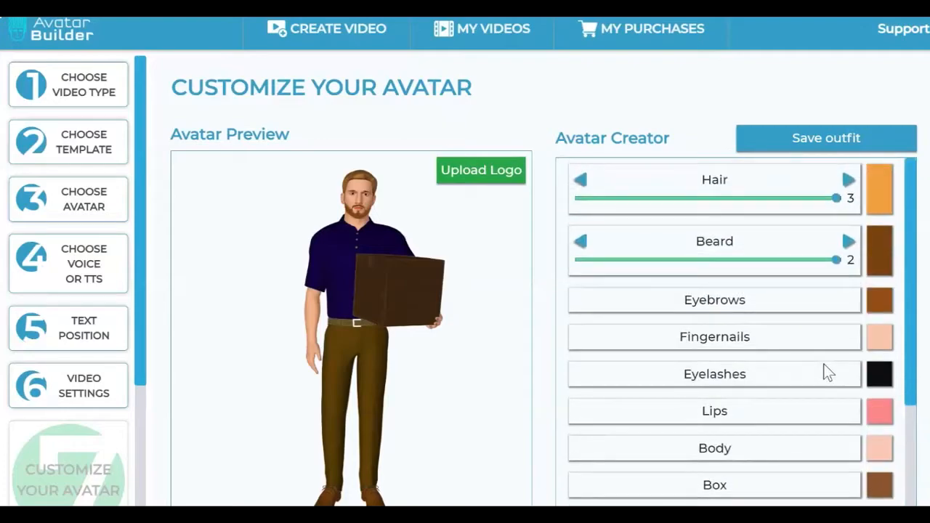
pyautogui.scroll(-3, 828, 372)
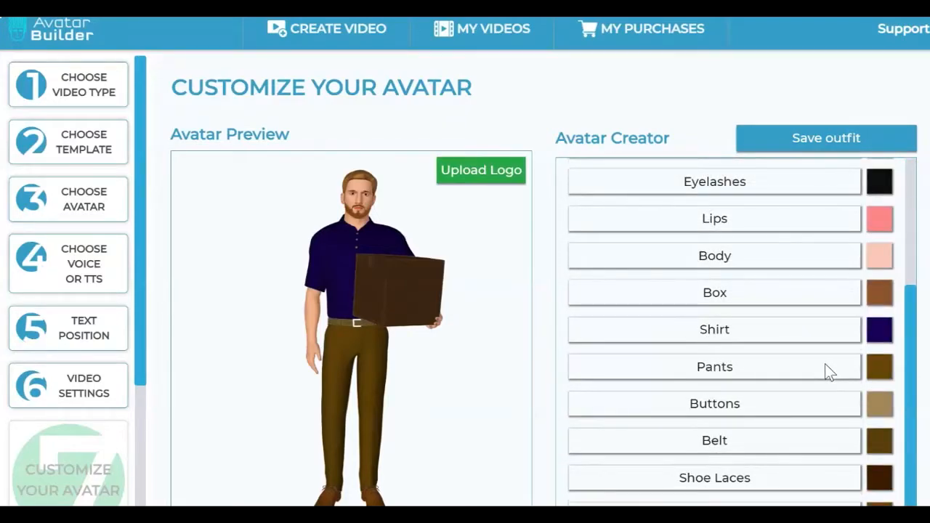
pyautogui.click(880, 261)
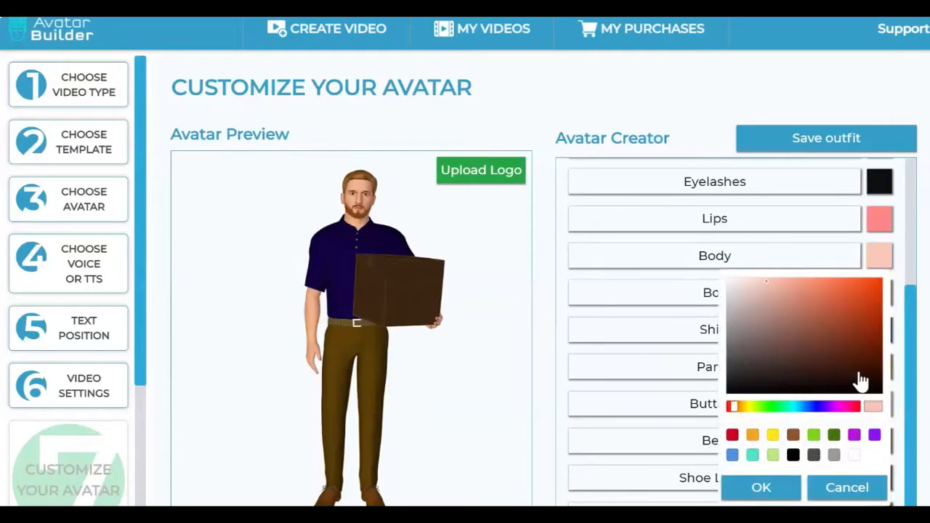
pyautogui.click(762, 314)
pyautogui.moveTo(762, 314)
pyautogui.mouseDown()
pyautogui.moveTo(777, 338)
pyautogui.moveTo(772, 332)
pyautogui.moveTo(786, 328)
pyautogui.moveTo(772, 340)
pyautogui.moveTo(789, 332)
pyautogui.mouseUp()
pyautogui.click(760, 487)
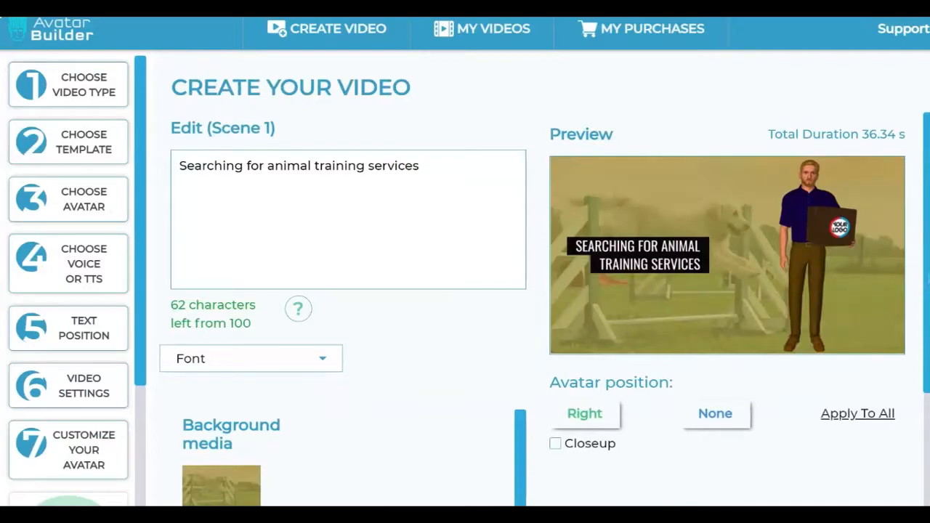
# Step: Examine the scene 1 editor, including its text, font, background media options, avatar position and scene timeline
pyautogui.scroll(-3, 538, 291)
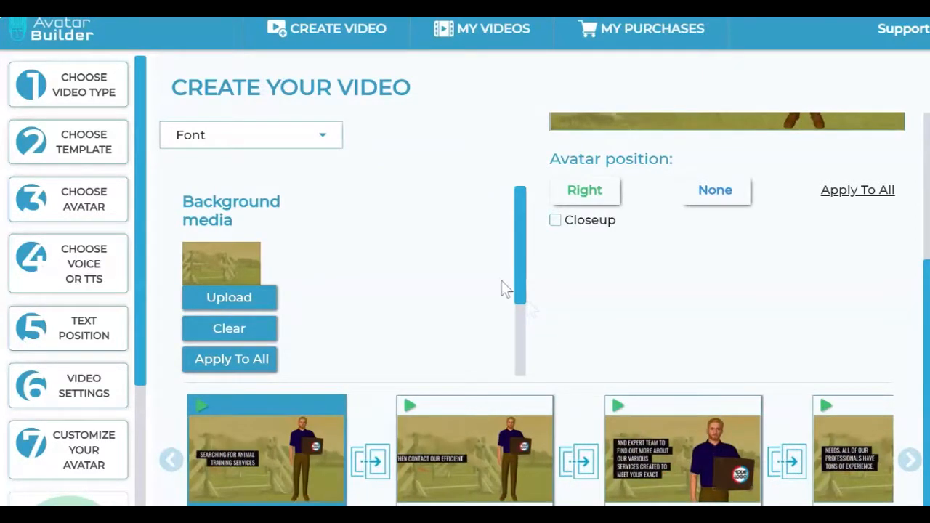
pyautogui.moveTo(520, 286); pyautogui.dragTo(533, 257)
pyautogui.scroll(2, 383, 324)
pyautogui.scroll(2, 381, 316)
pyautogui.scroll(-3, 381, 316)
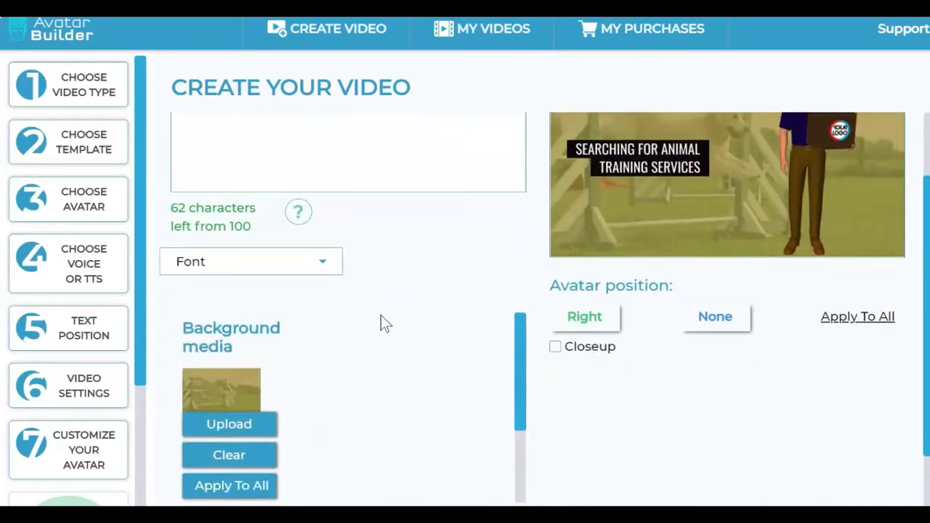
pyautogui.scroll(2, 375, 319)
pyautogui.moveTo(187, 320); pyautogui.dragTo(331, 346)
pyautogui.click(292, 413)
pyautogui.scroll(-2, 379, 419)
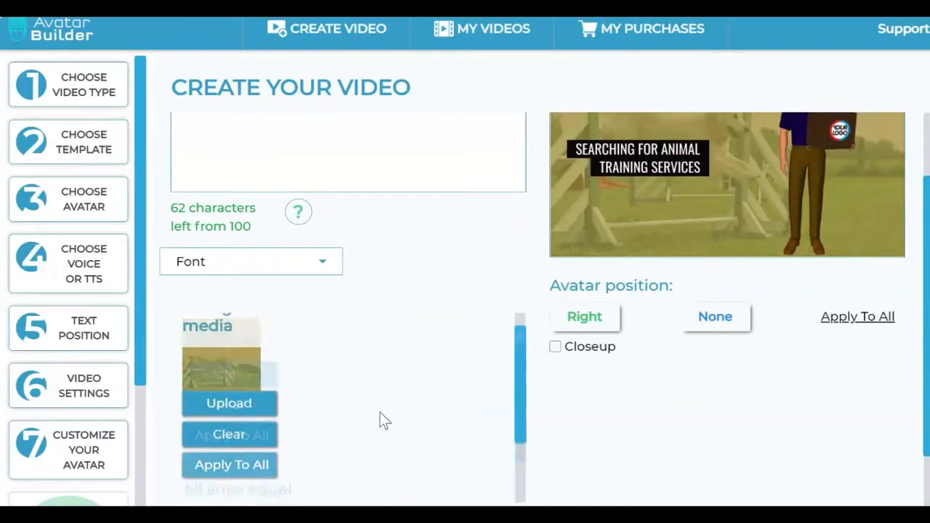
pyautogui.scroll(2, 379, 419)
# Step: Open the media gallery for scene 1's background and search My Gallery images for "delivery"
pyautogui.click(251, 428)
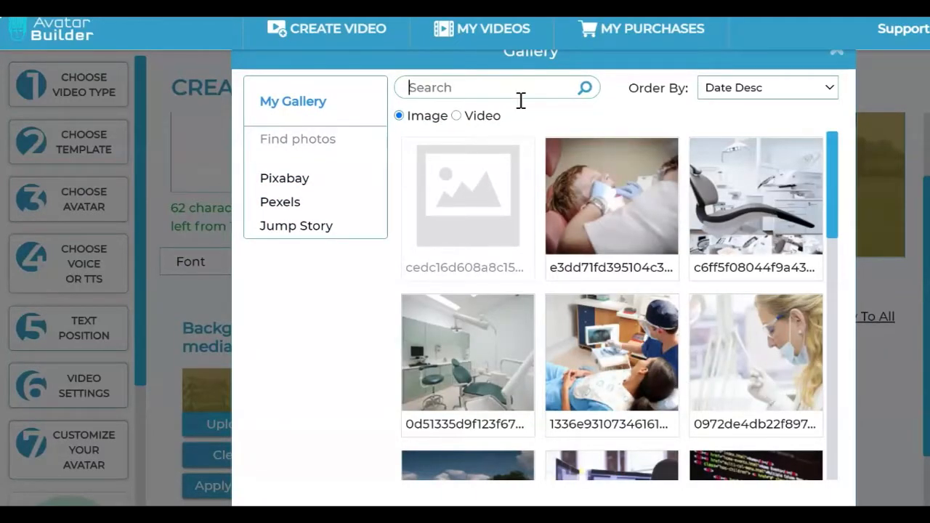
pyautogui.write('delivery')
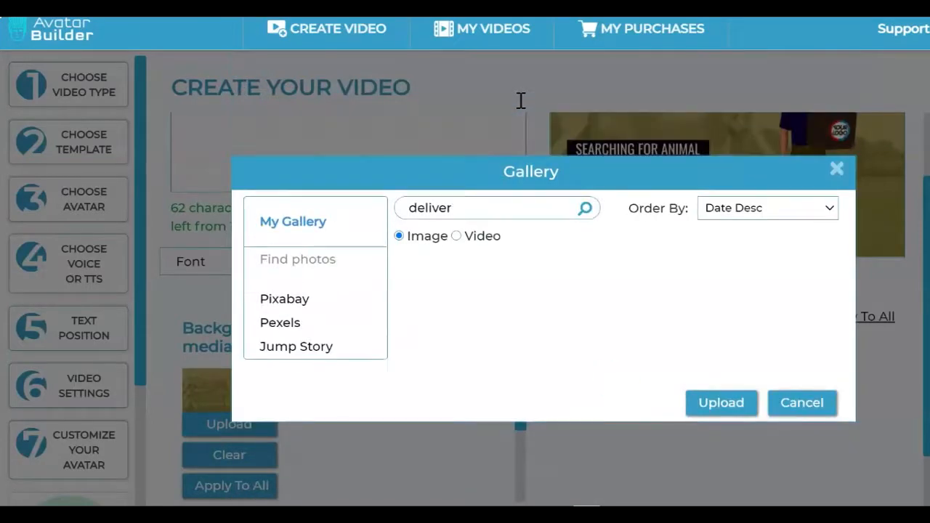
pyautogui.press('BackSpace')
pyautogui.press('BackSpace')
pyautogui.press('BackSpace')
pyautogui.press('BackSpace')
pyautogui.press('BackSpace')
pyautogui.press('BackSpace')
pyautogui.press('BackSpace')
# Step: Search the Pixabay images for "delivery" and browse through the results
pyautogui.click(282, 183)
pyautogui.click(483, 91)
pyautogui.write('deloiver')
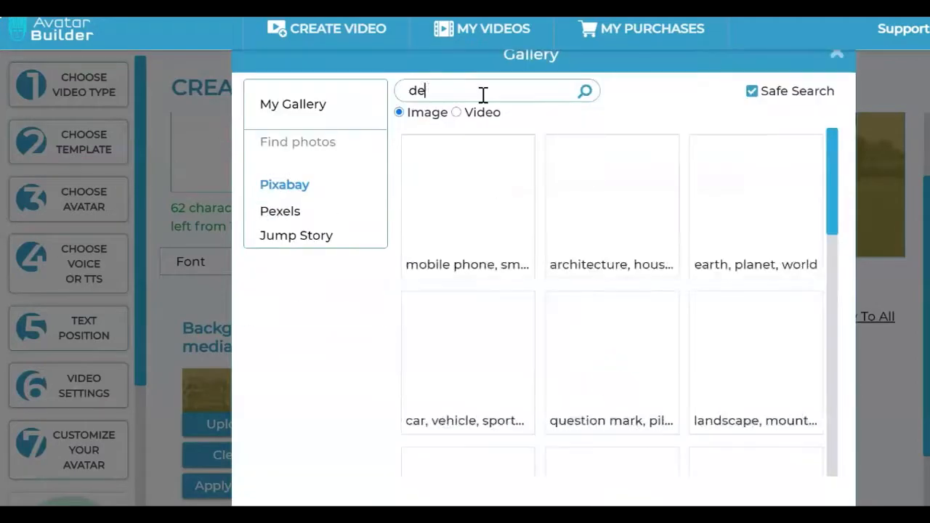
pyautogui.press('BackSpace')
pyautogui.press('BackSpace')
pyautogui.press('BackSpace')
pyautogui.press('BackSpace')
pyautogui.press('BackSpace')
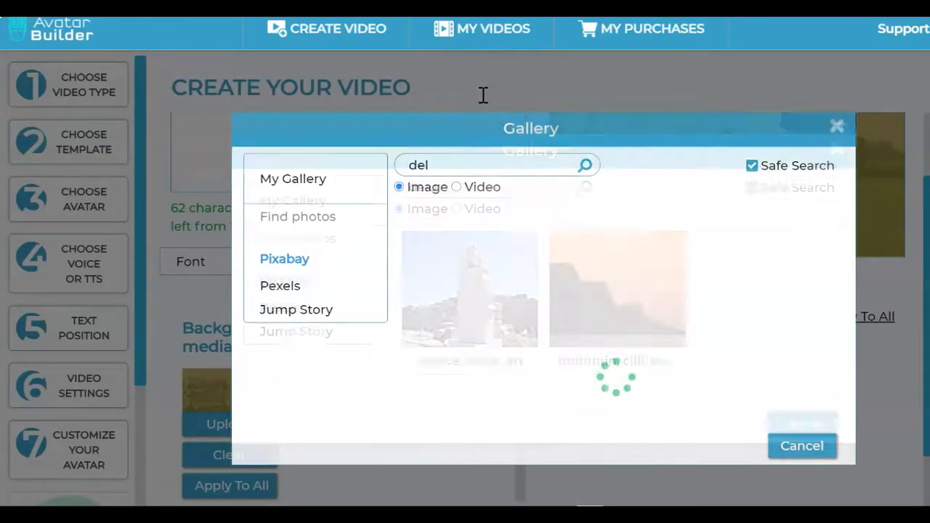
pyautogui.write('ivery')
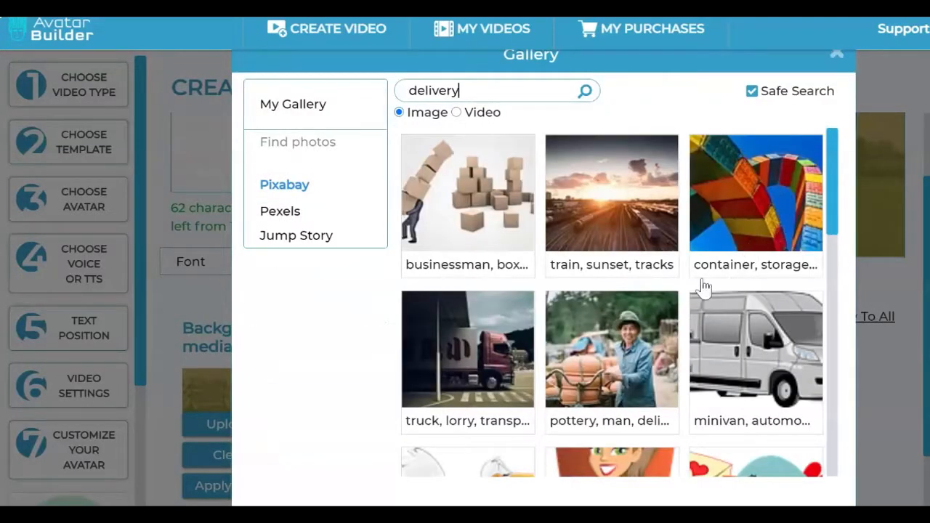
pyautogui.scroll(-2, 617, 212)
pyautogui.scroll(-3, 612, 210)
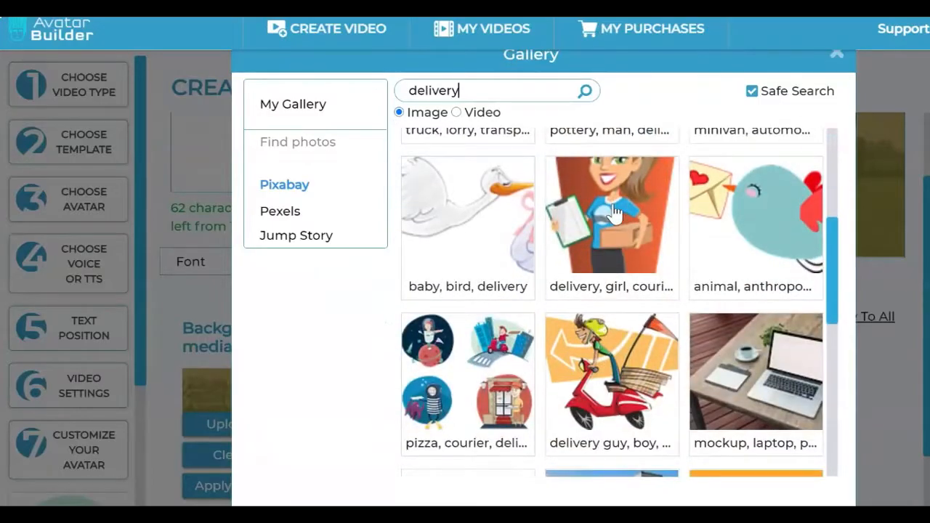
pyautogui.scroll(-3, 828, 294)
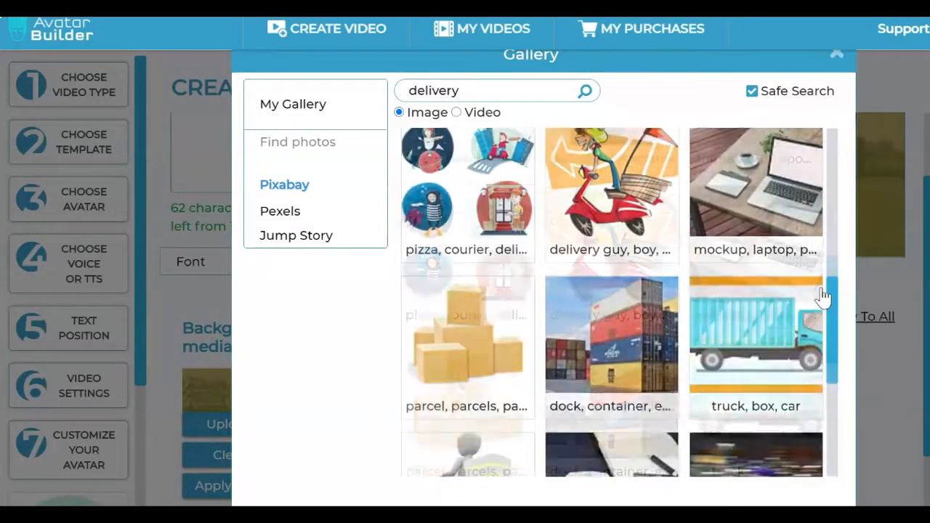
pyautogui.scroll(-3, 822, 293)
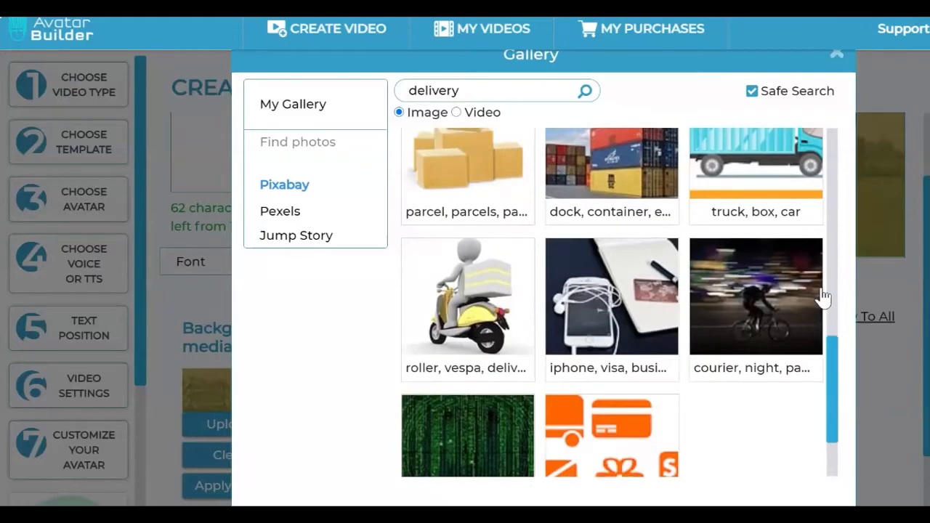
pyautogui.scroll(10, 821, 293)
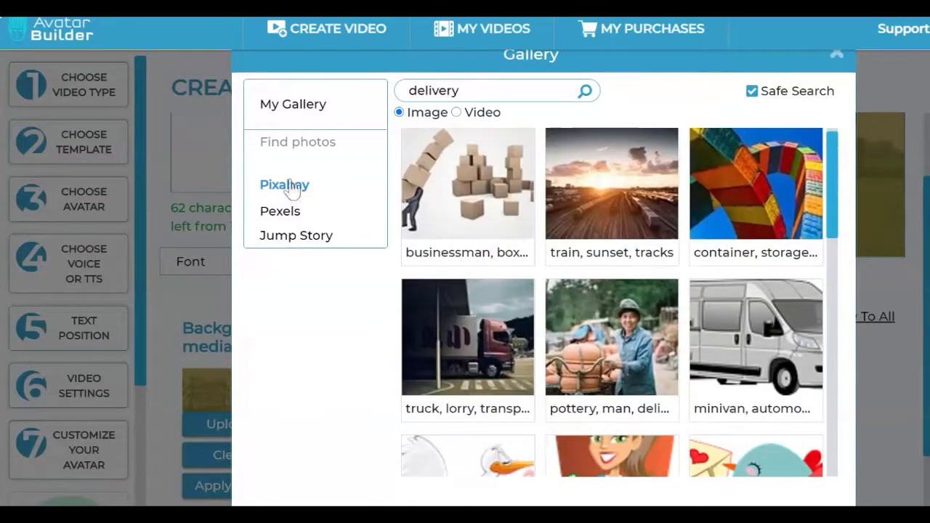
# Step: Search the Pexels images for "delivery" and preview the photo of cardboard boxes in a living room
pyautogui.click(282, 211)
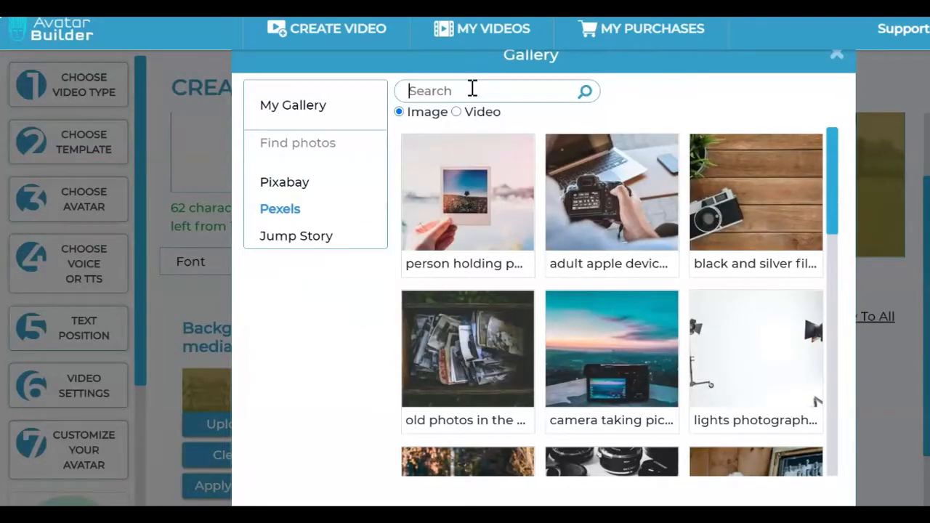
pyautogui.write('delivery')
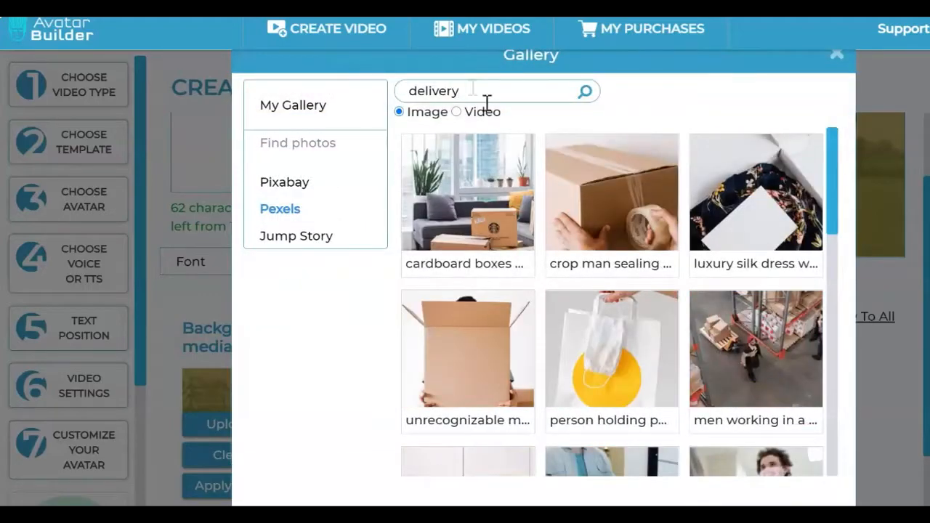
pyautogui.scroll(-3, 756, 283)
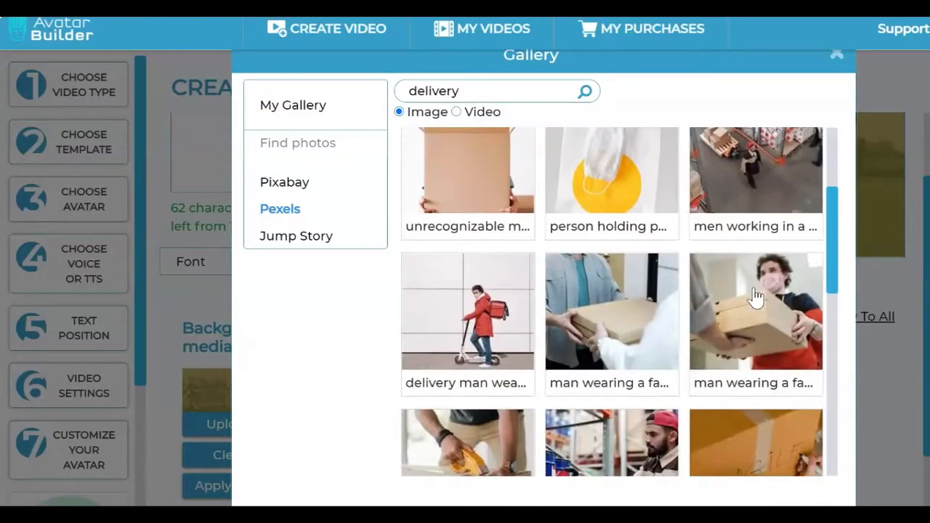
pyautogui.scroll(-1, 755, 295)
pyautogui.scroll(-6, 755, 297)
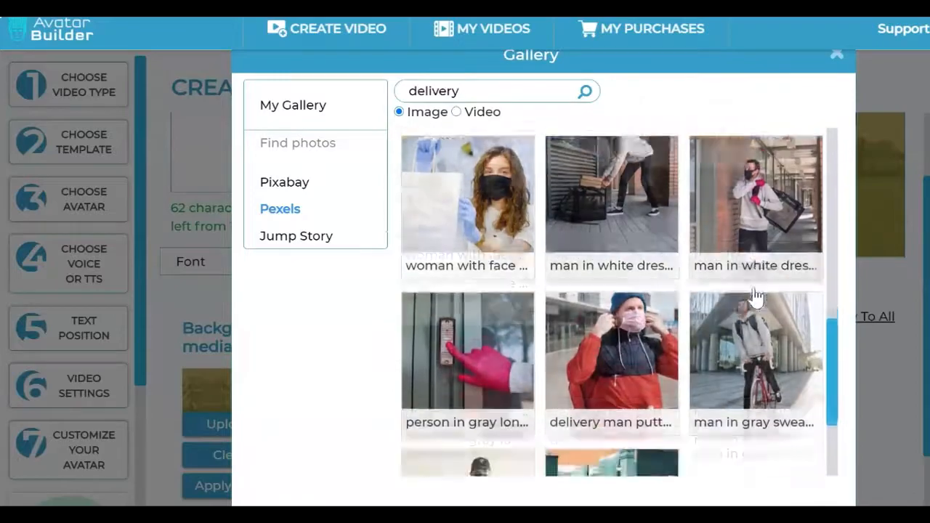
pyautogui.scroll(5, 755, 297)
pyautogui.scroll(3, 755, 294)
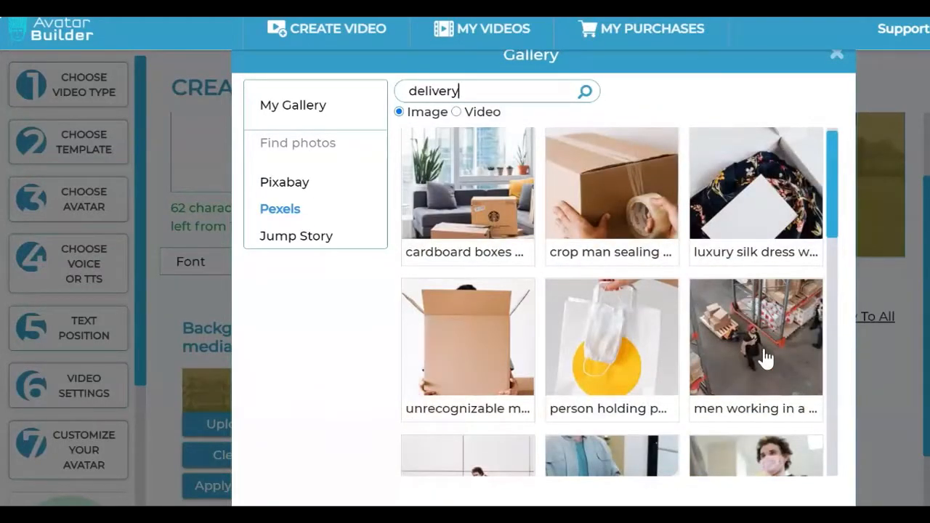
pyautogui.scroll(1, 771, 347)
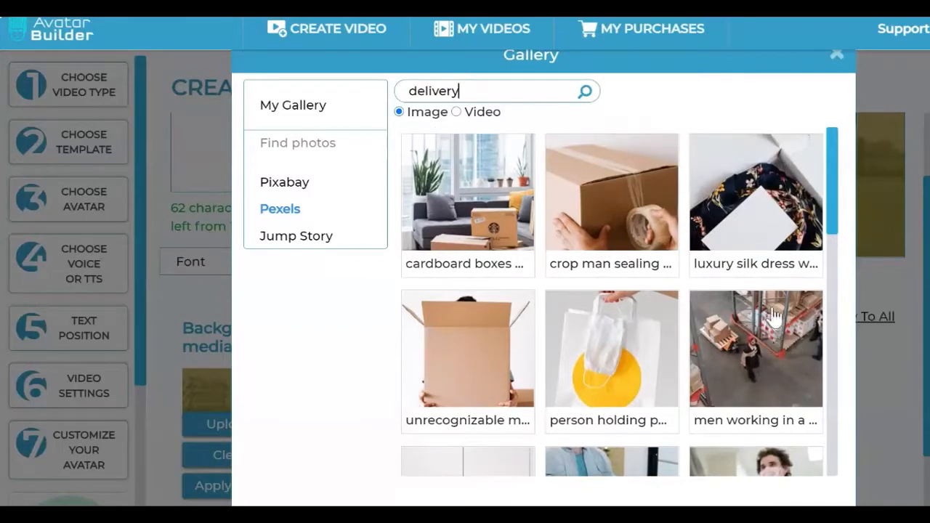
pyautogui.click(473, 207)
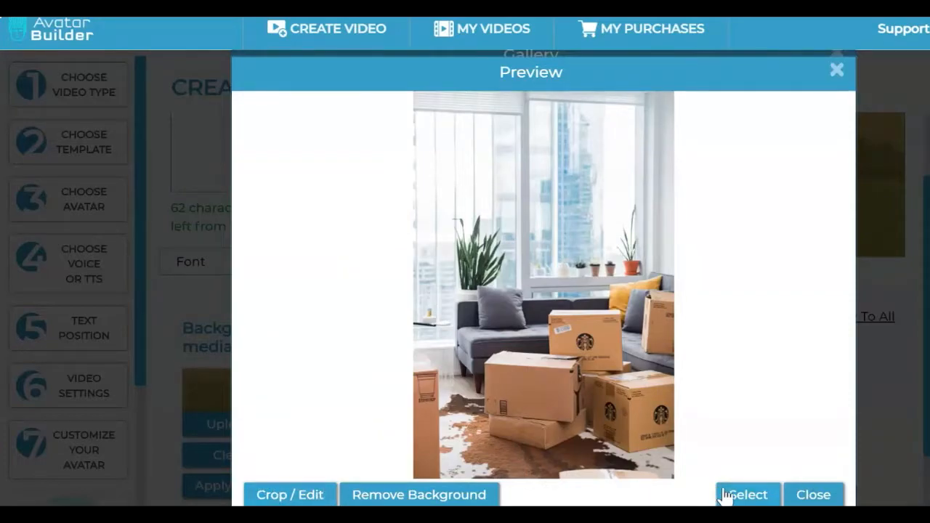
pyautogui.click(819, 496)
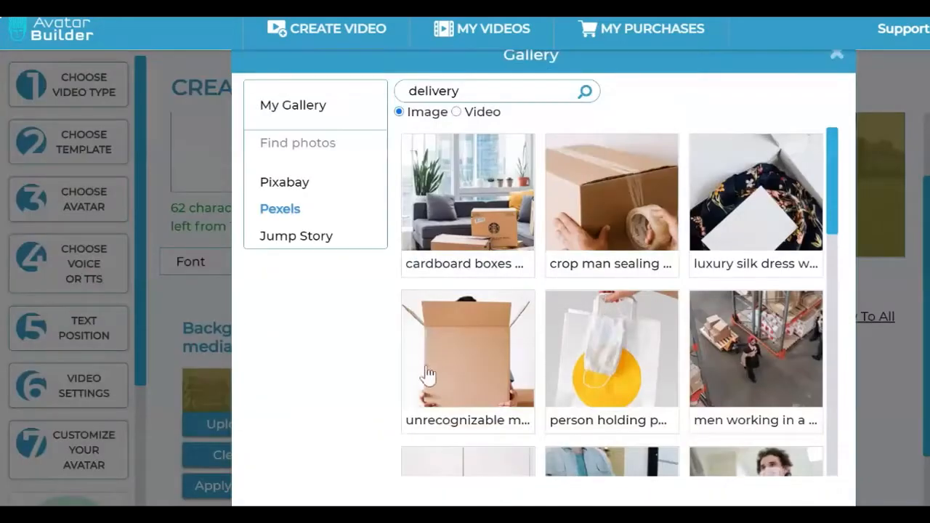
# Step: Use the photo of a delivery man beside a silver van, from page 2 of the Pexels results, as scene 1's background
pyautogui.scroll(-3, 640, 298)
pyautogui.scroll(3, 640, 298)
pyautogui.scroll(-12, 640, 298)
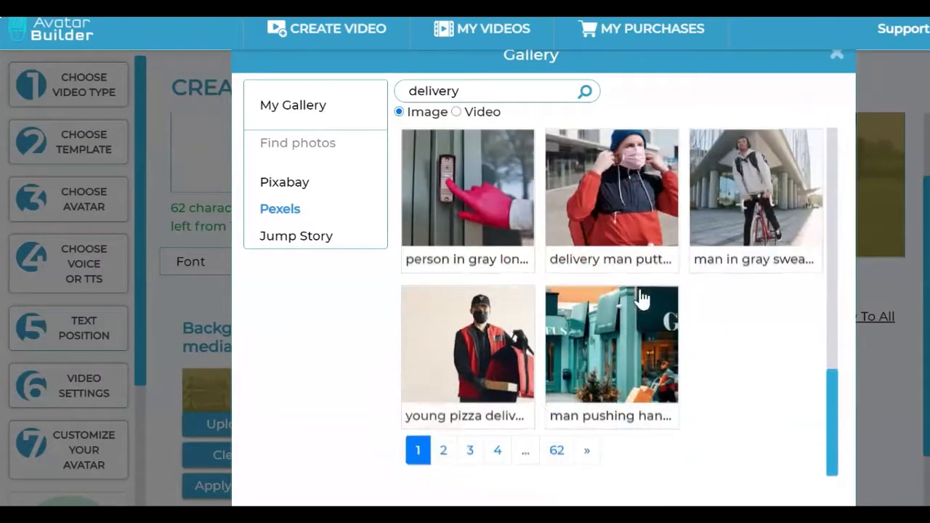
pyautogui.click(445, 451)
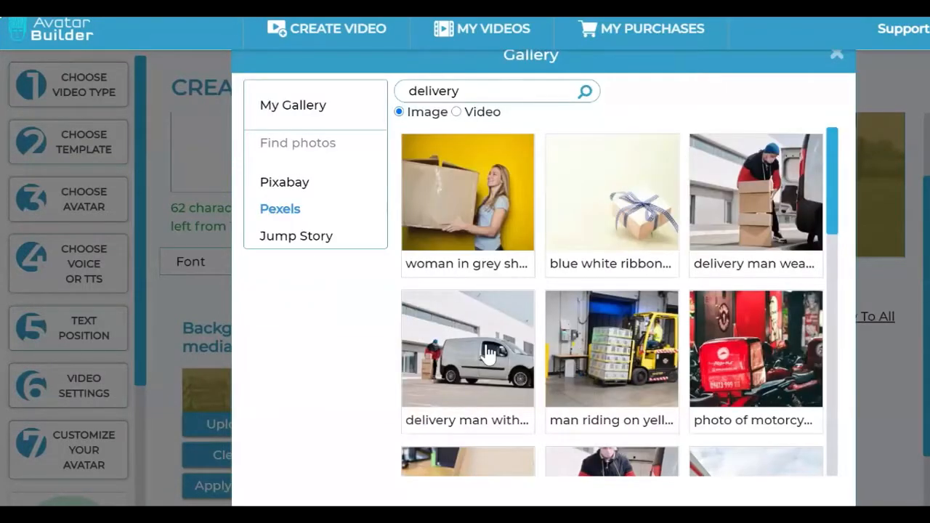
pyautogui.click(489, 353)
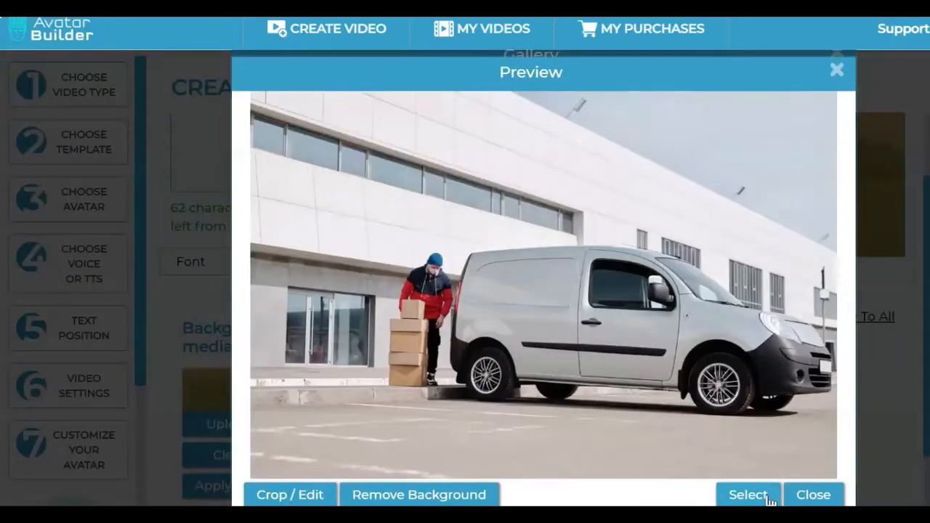
pyautogui.click(748, 494)
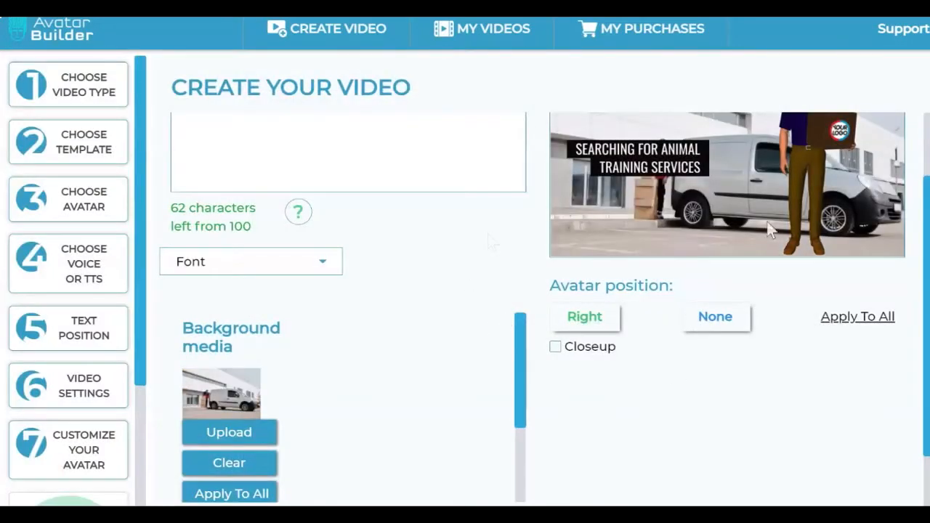
# Step: Apply scene 1's delivery van background to all scenes of the video
pyautogui.scroll(2, 921, 325)
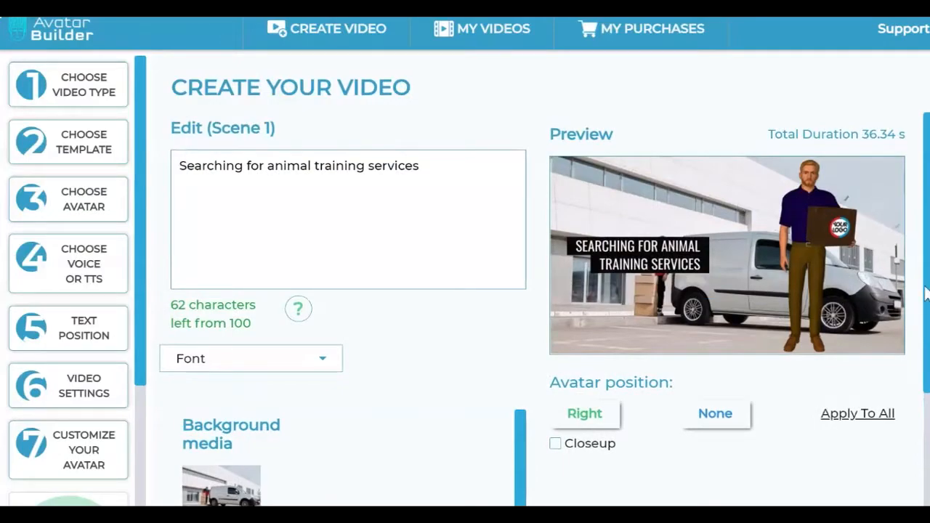
pyautogui.scroll(-5, 921, 326)
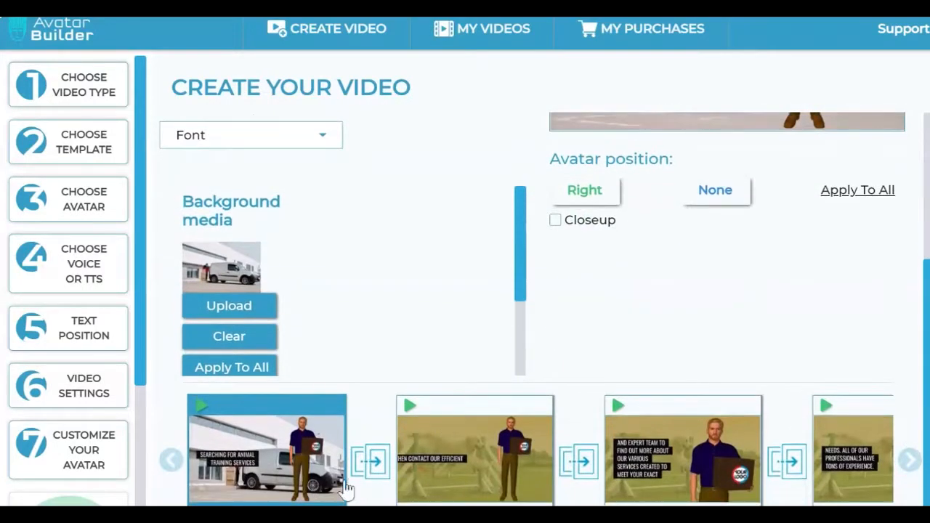
pyautogui.click(487, 473)
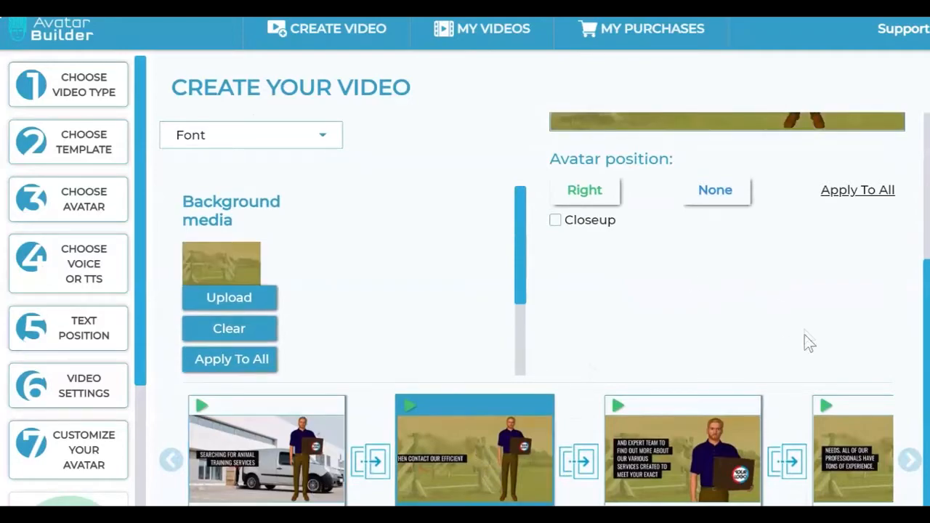
pyautogui.click(251, 490)
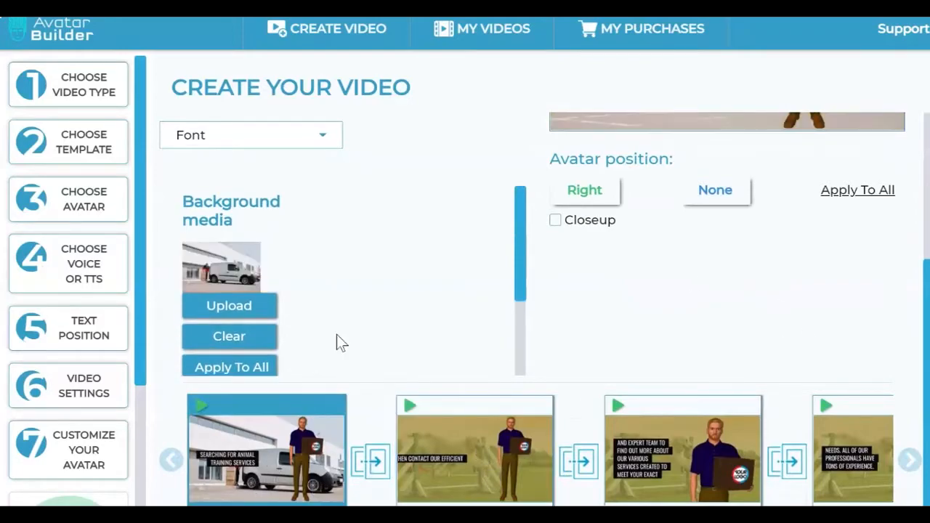
pyautogui.click(259, 368)
pyautogui.scroll(5, 766, 451)
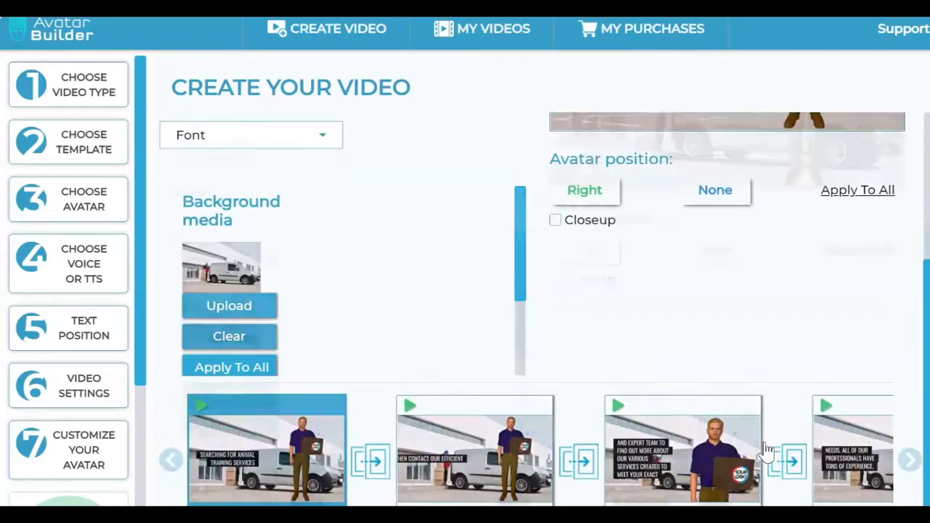
pyautogui.scroll(-3, 764, 445)
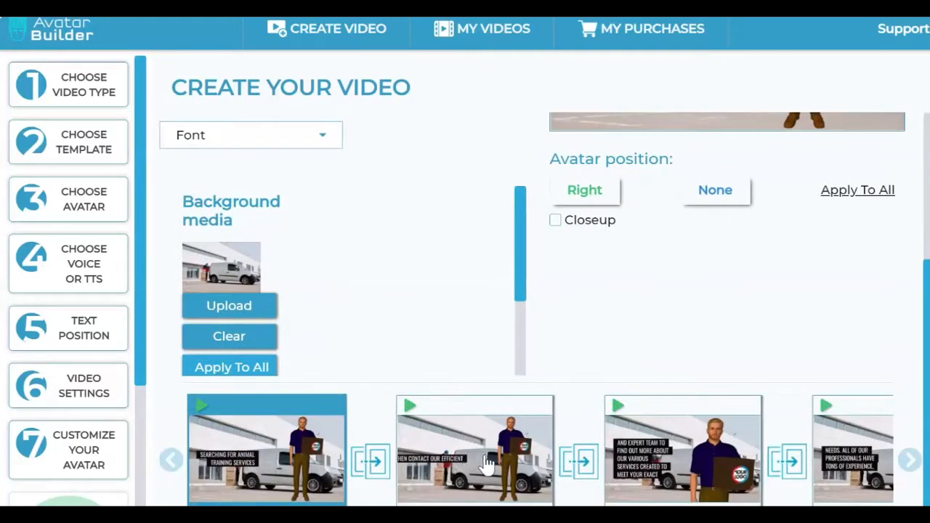
# Step: Clear the background media of the second scene
pyautogui.click(487, 463)
pyautogui.click(232, 336)
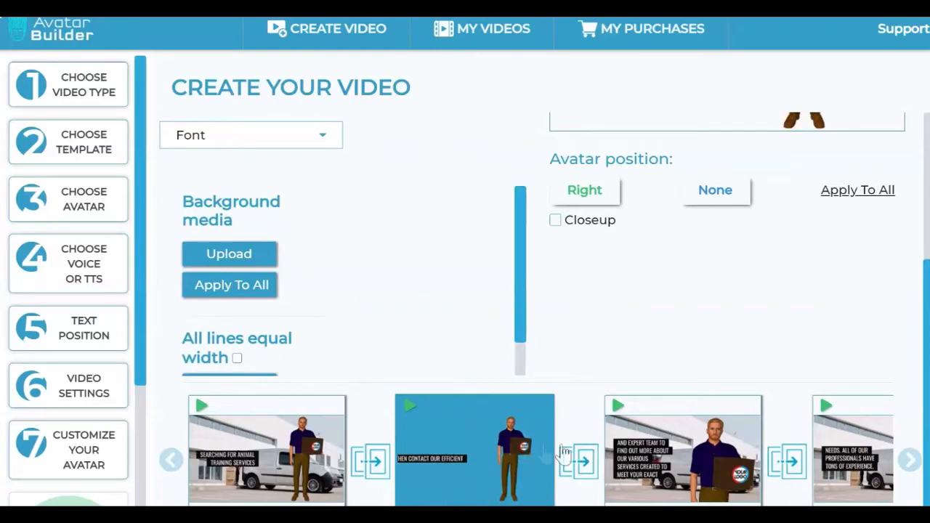
# Step: Open the background media gallery for scene 2 and list the Pexels videos
pyautogui.scroll(3, 586, 366)
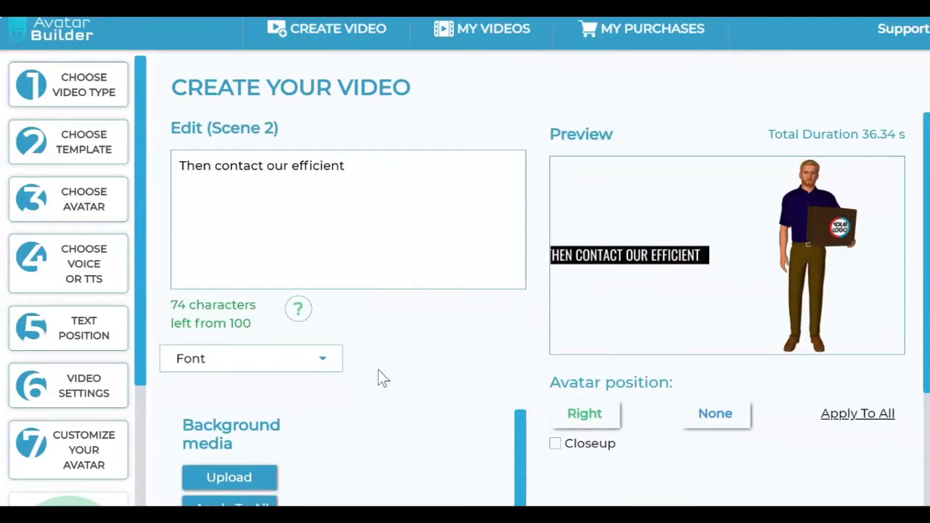
pyautogui.scroll(-3, 378, 370)
pyautogui.click(236, 253)
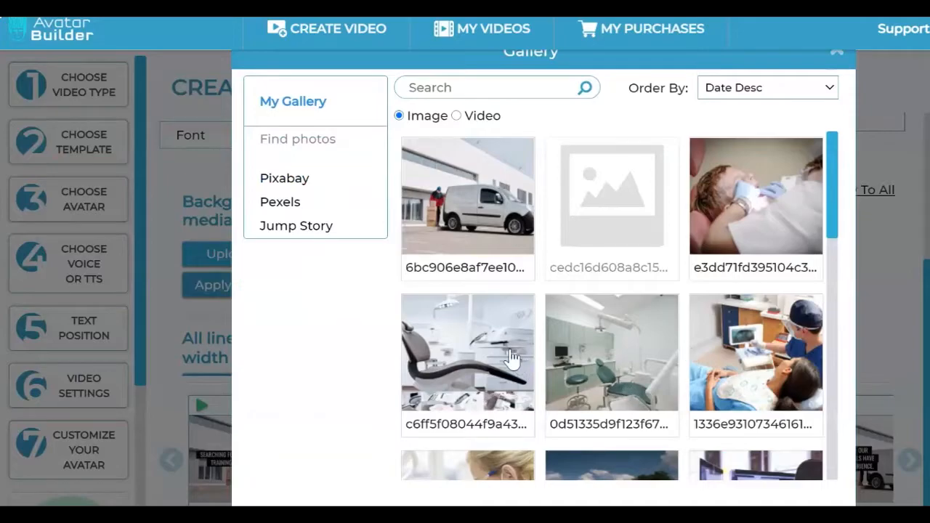
pyautogui.scroll(-5, 629, 220)
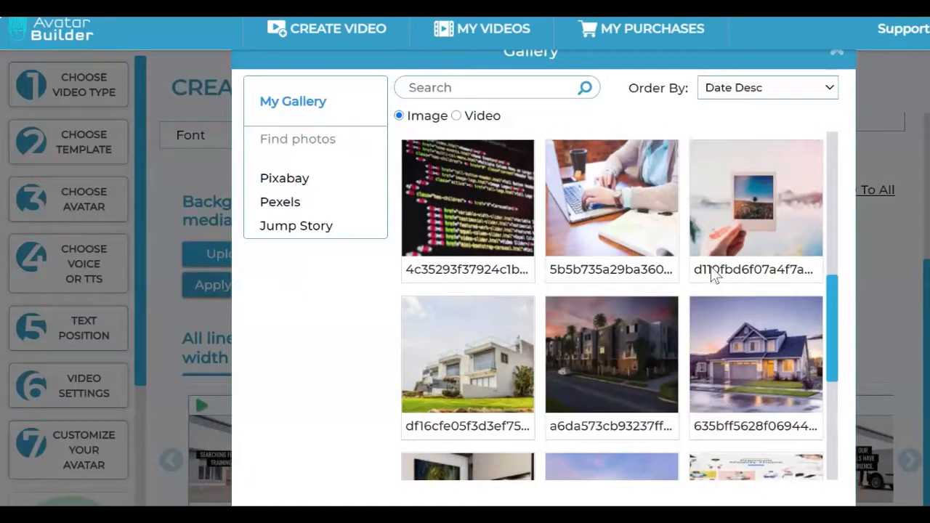
pyautogui.scroll(5, 714, 275)
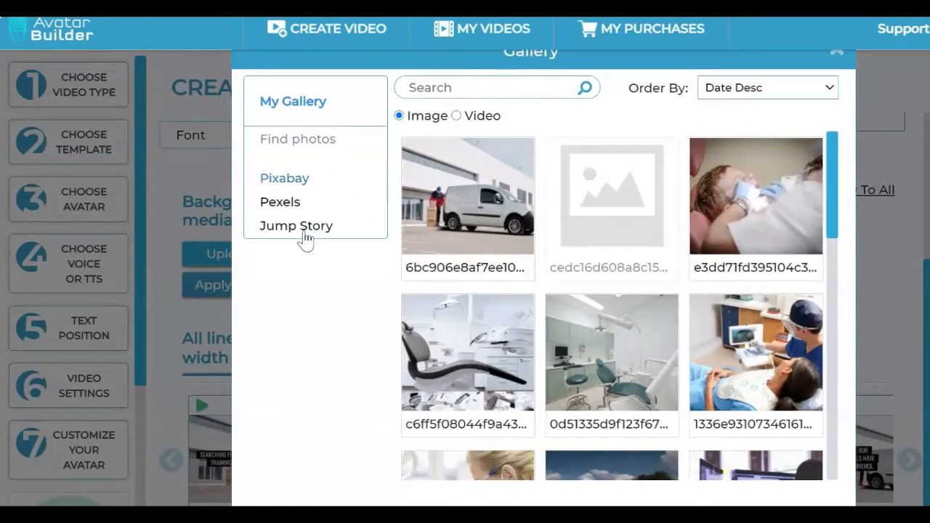
pyautogui.click(294, 206)
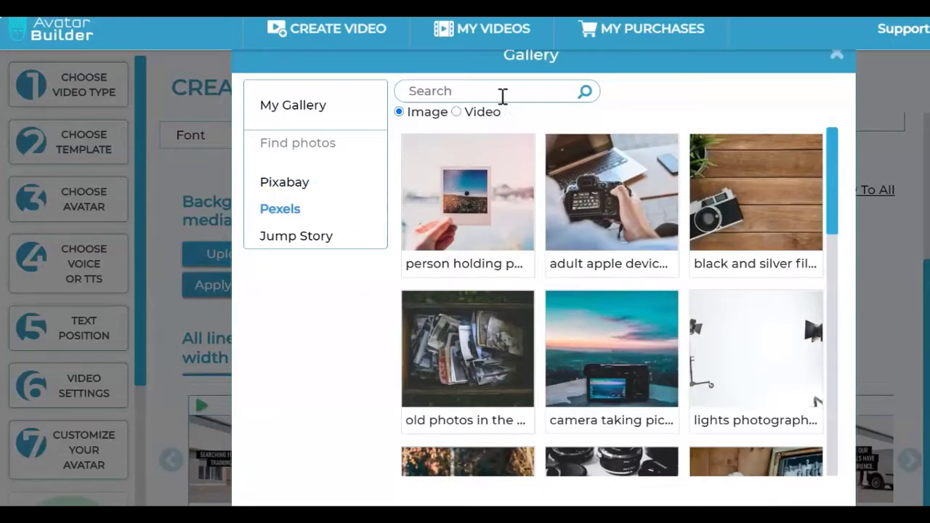
pyautogui.click(480, 113)
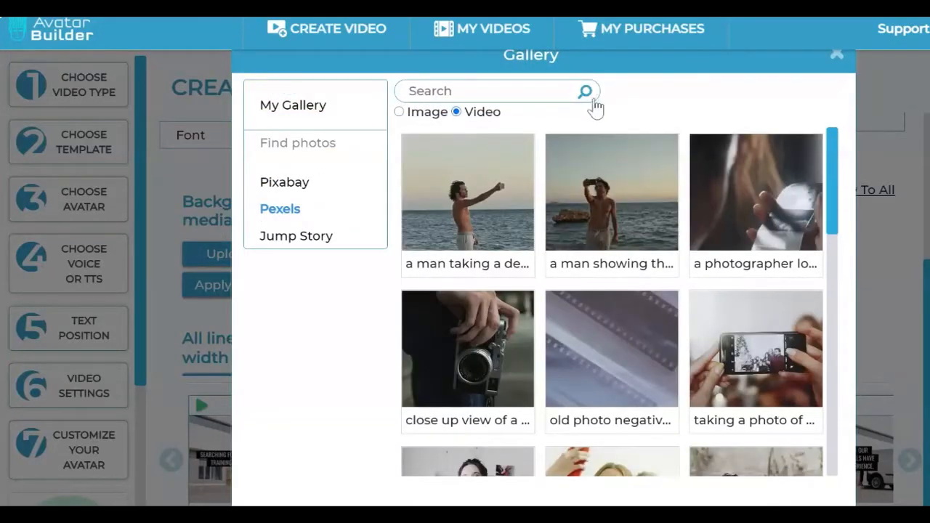
# Step: Set the Pexels video of a photographer viewing food pictures on a laptop as scene 2's background
pyautogui.scroll(-9, 602, 326)
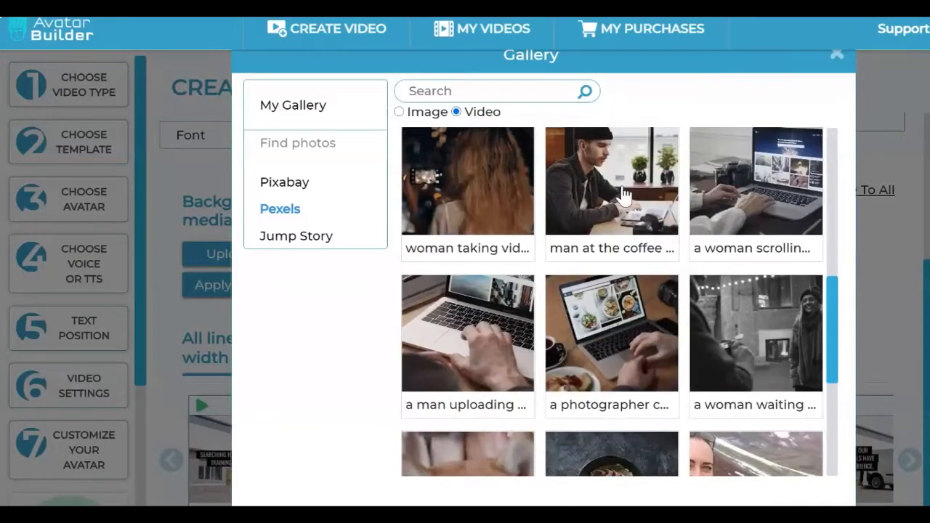
pyautogui.scroll(-5, 644, 297)
pyautogui.scroll(3, 629, 254)
pyautogui.click(629, 254)
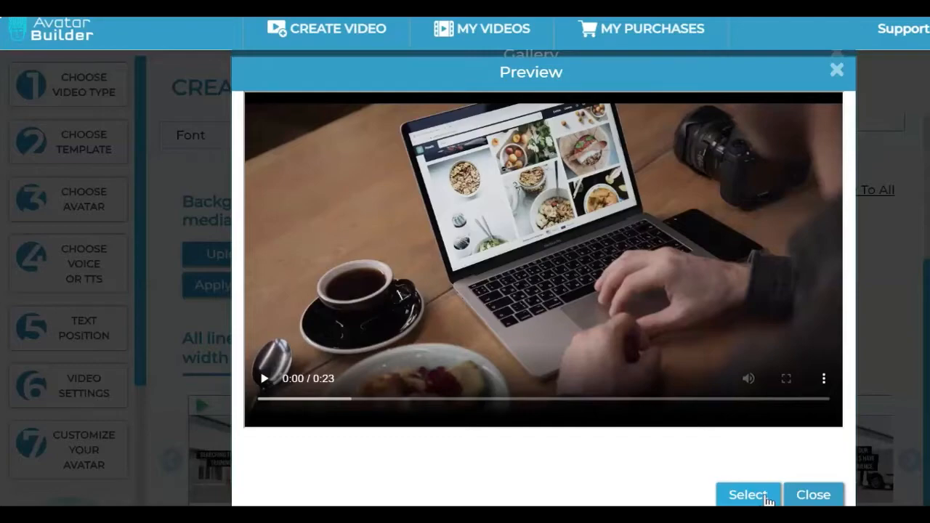
pyautogui.click(748, 495)
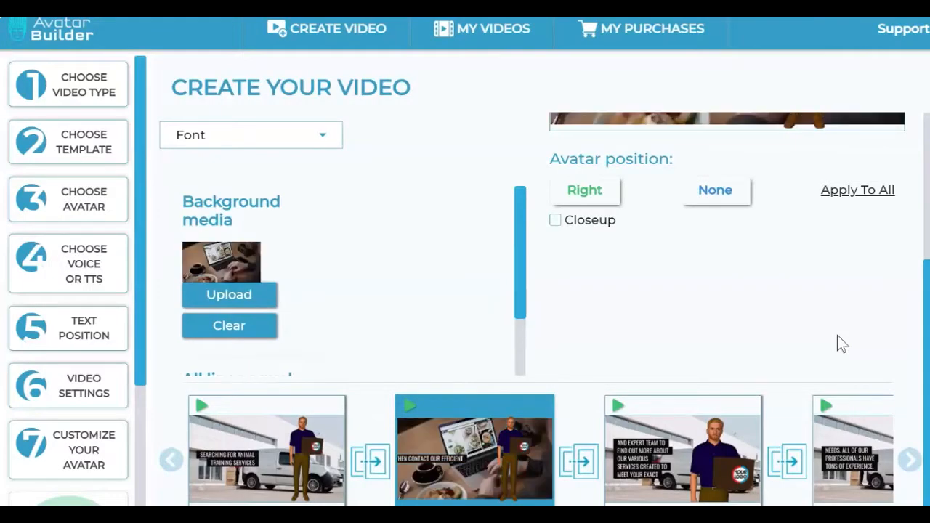
# Step: Review scene 2's preview with the laptop video background alongside its settings and the scene timeline
pyautogui.scroll(3, 790, 294)
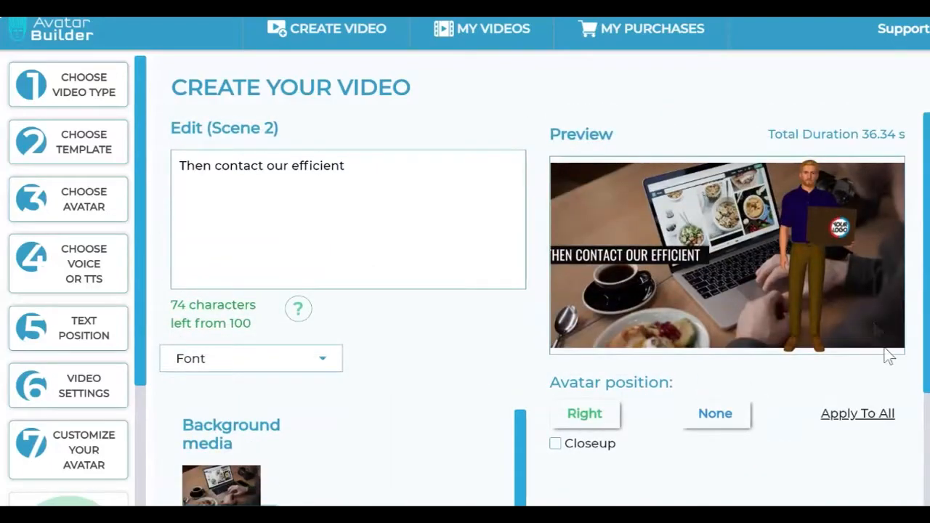
pyautogui.scroll(-3, 876, 264)
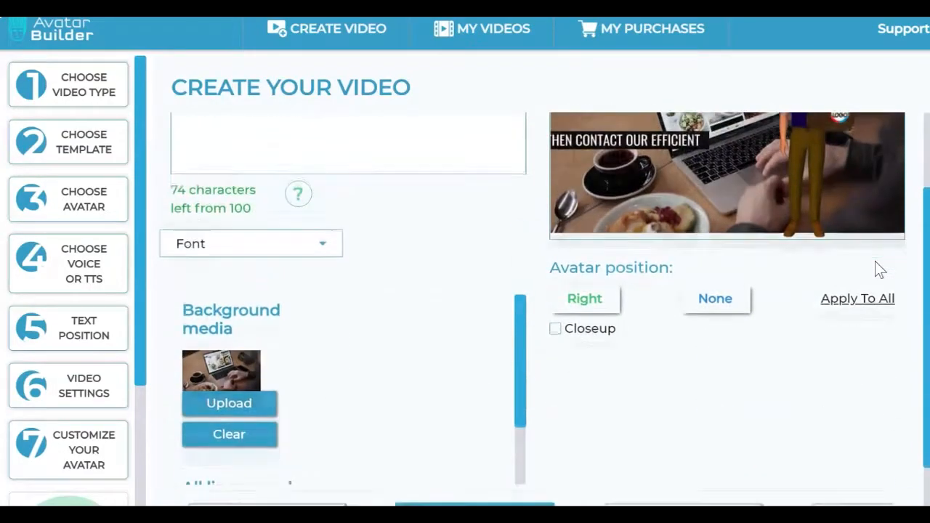
pyautogui.scroll(1, 876, 265)
pyautogui.scroll(2, 875, 268)
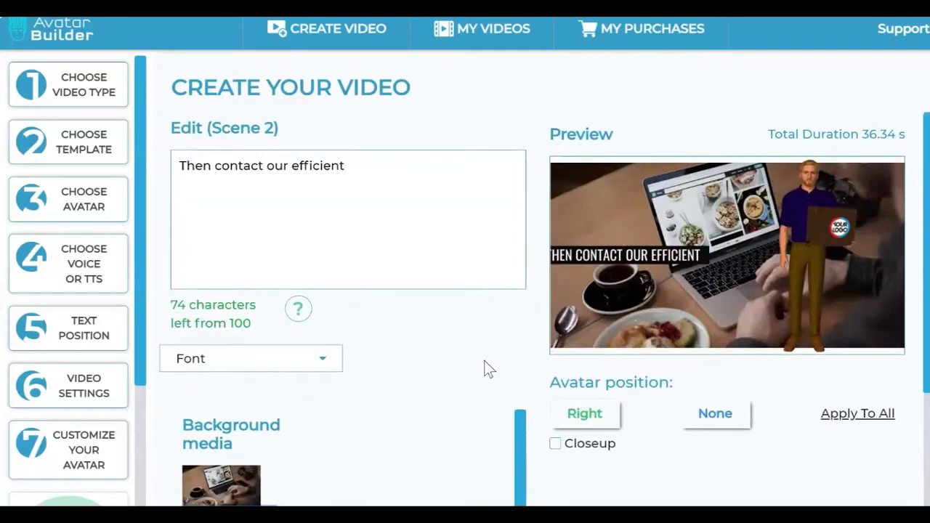
pyautogui.scroll(-3, 486, 369)
pyautogui.scroll(-2, 134, 413)
pyautogui.scroll(2, 134, 414)
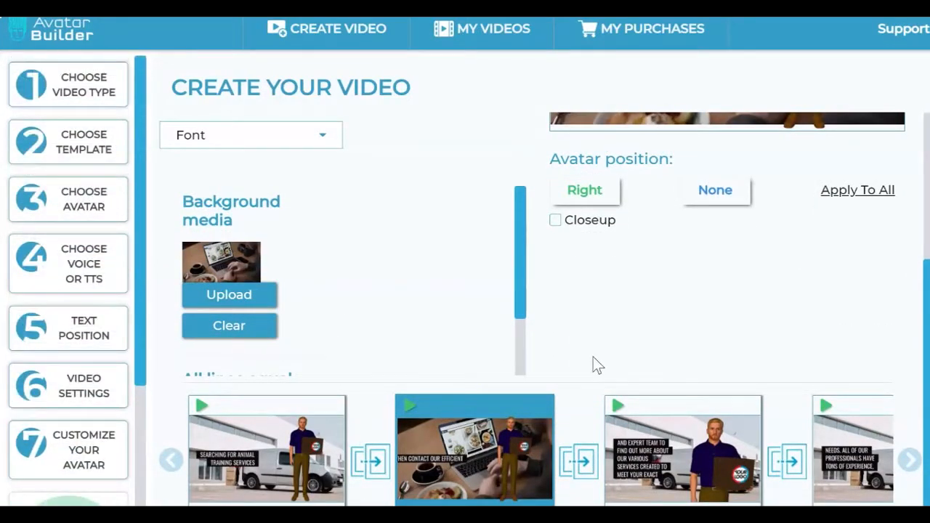
pyautogui.scroll(3, 588, 362)
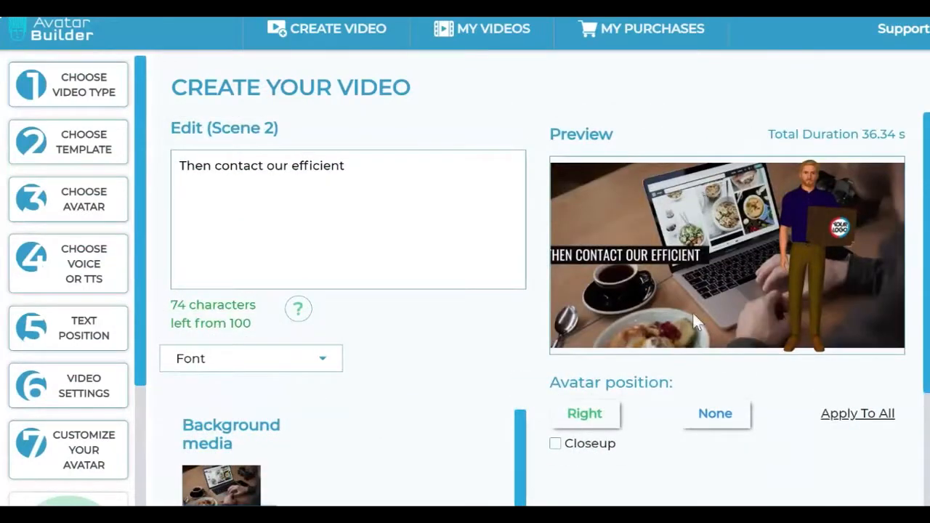
# Step: Enable Closeup for scene 2's avatar and switch its position to None and back to Right
pyautogui.click(556, 445)
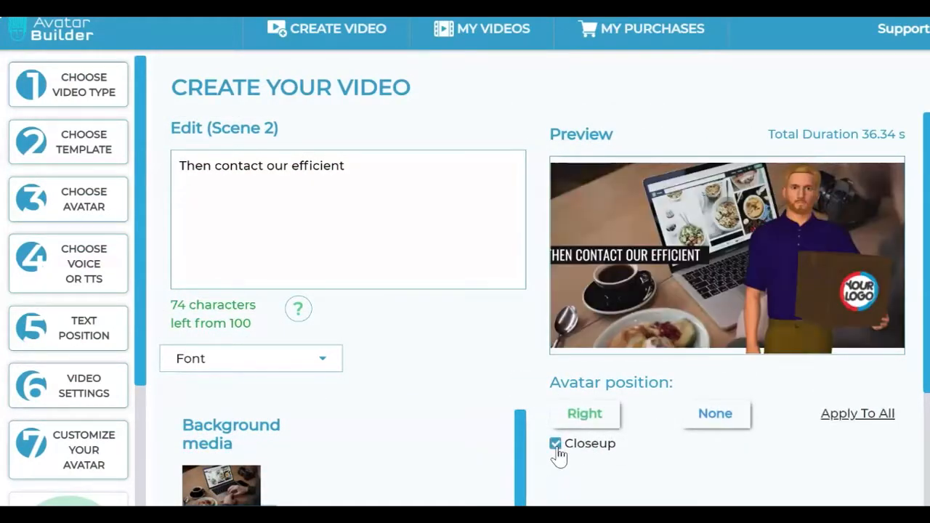
pyautogui.click(730, 427)
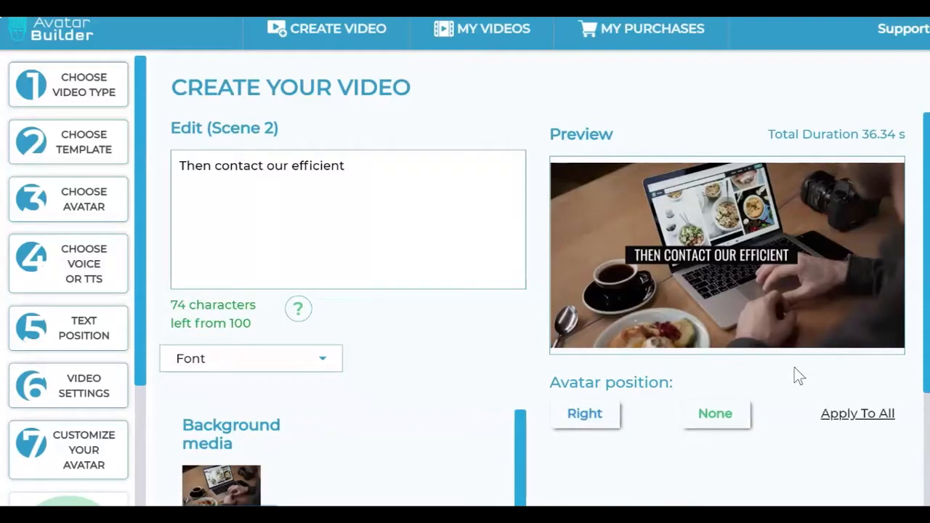
pyautogui.click(600, 424)
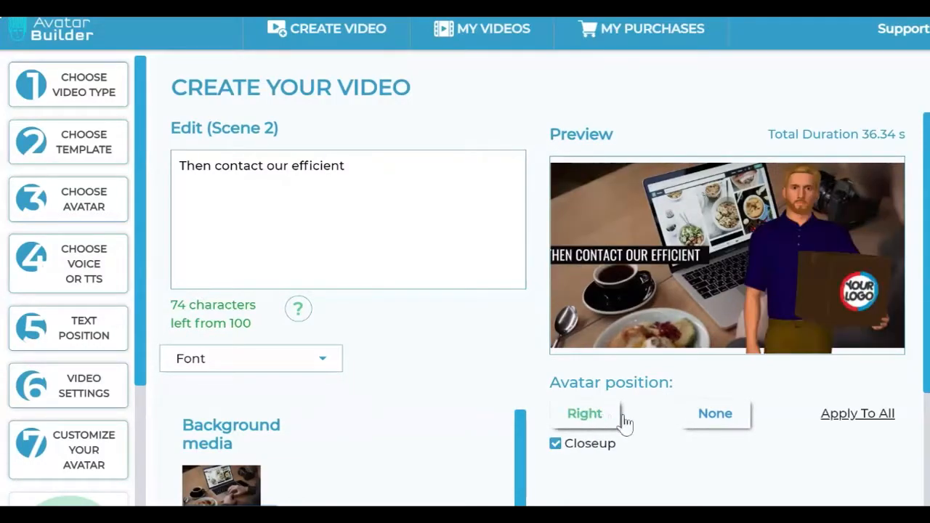
# Step: Examine scene 2's avatar position and closeup options and how the avatar is framed in the other scenes
pyautogui.scroll(-3, 664, 436)
pyautogui.scroll(3, 660, 444)
pyautogui.scroll(-3, 600, 411)
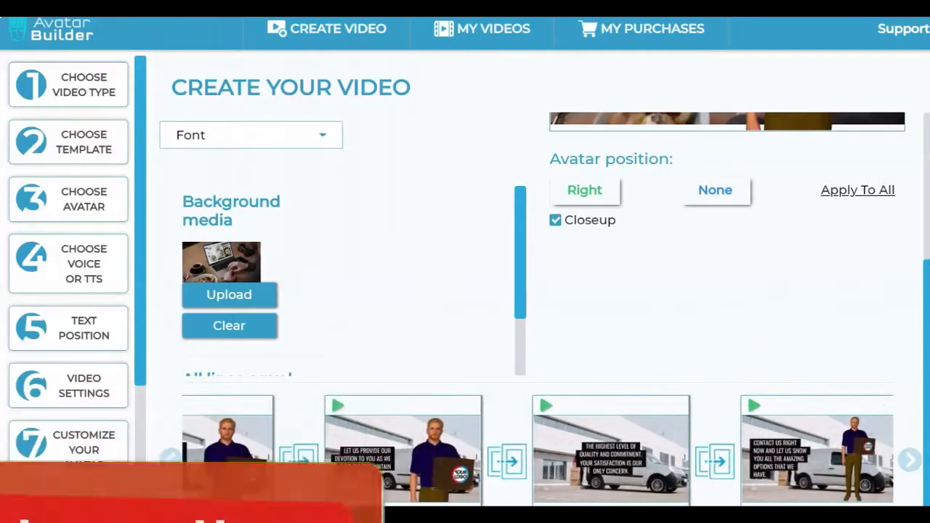
pyautogui.scroll(3, 520, 274)
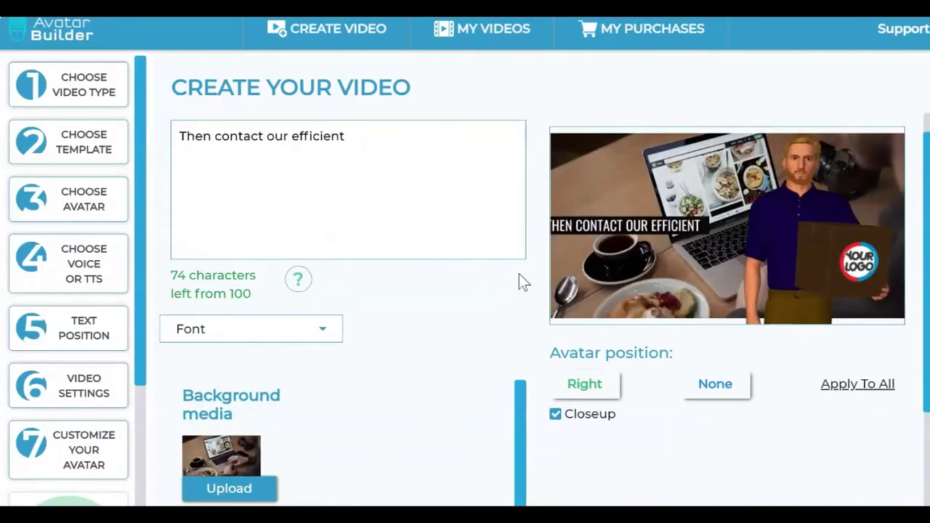
pyautogui.scroll(-1, 568, 275)
pyautogui.moveTo(568, 285); pyautogui.dragTo(692, 291)
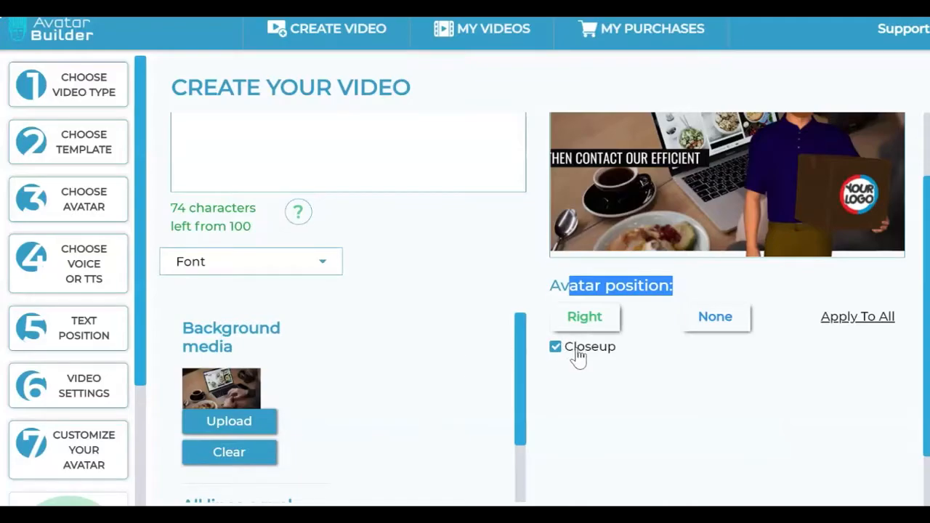
pyautogui.scroll(1, 579, 355)
pyautogui.scroll(-2, 580, 356)
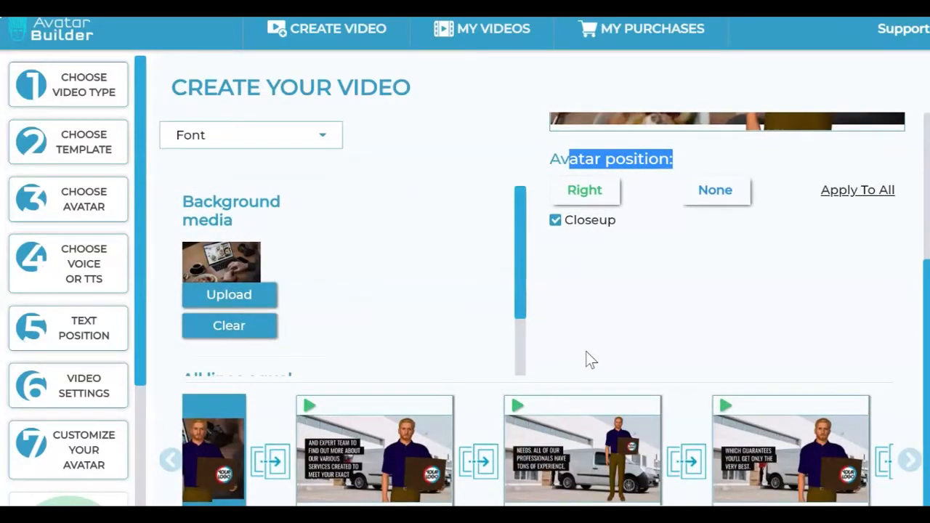
pyautogui.scroll(1, 587, 359)
pyautogui.scroll(1, 588, 358)
pyautogui.scroll(-1, 587, 357)
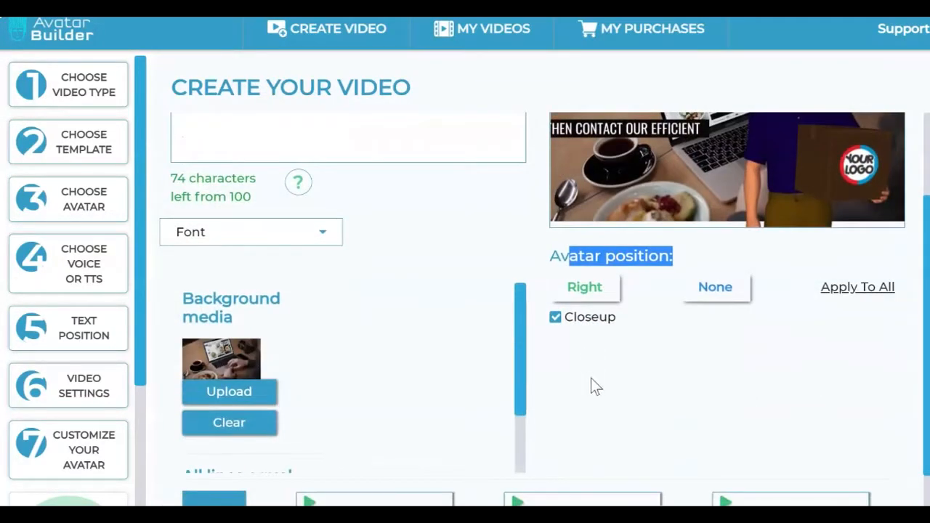
pyautogui.scroll(1, 591, 378)
pyautogui.click(626, 459)
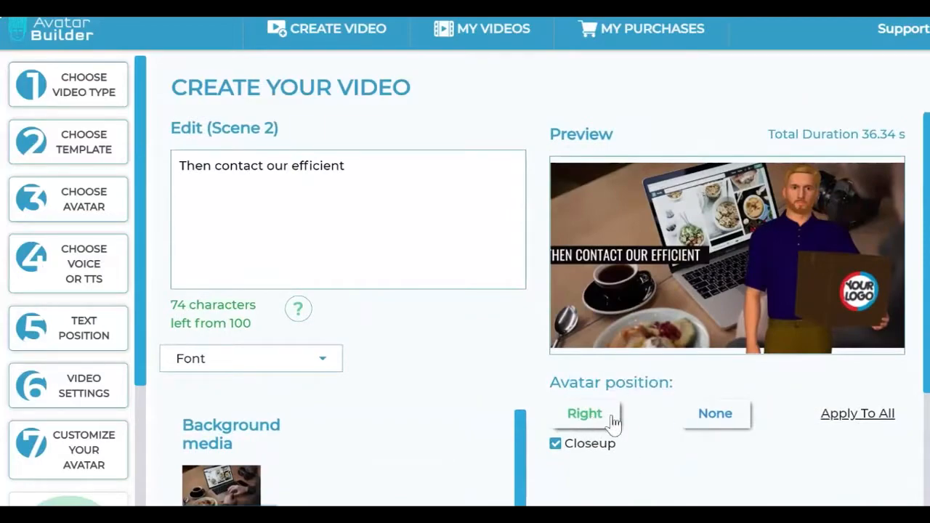
# Step: Open scene 4 for editing and look through the other scenes in the timeline
pyautogui.scroll(-2, 618, 426)
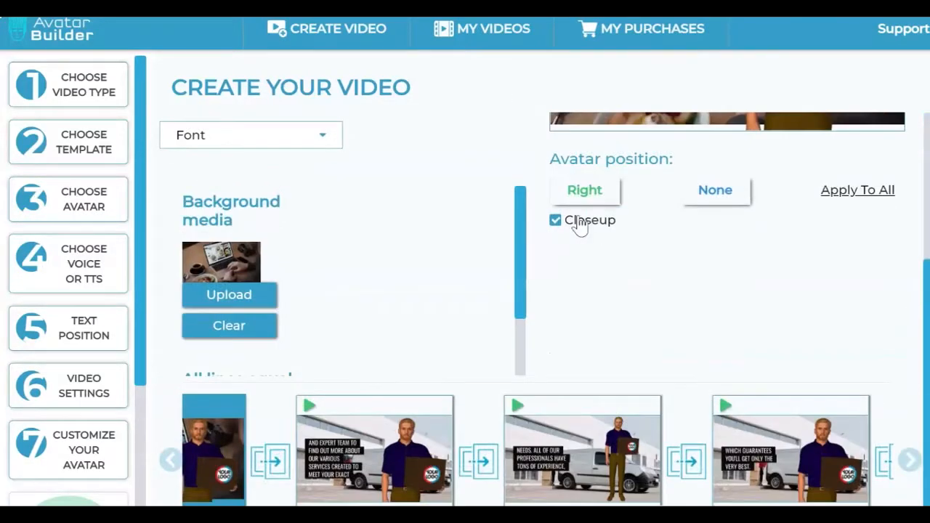
pyautogui.click(561, 440)
pyautogui.scroll(2, 726, 342)
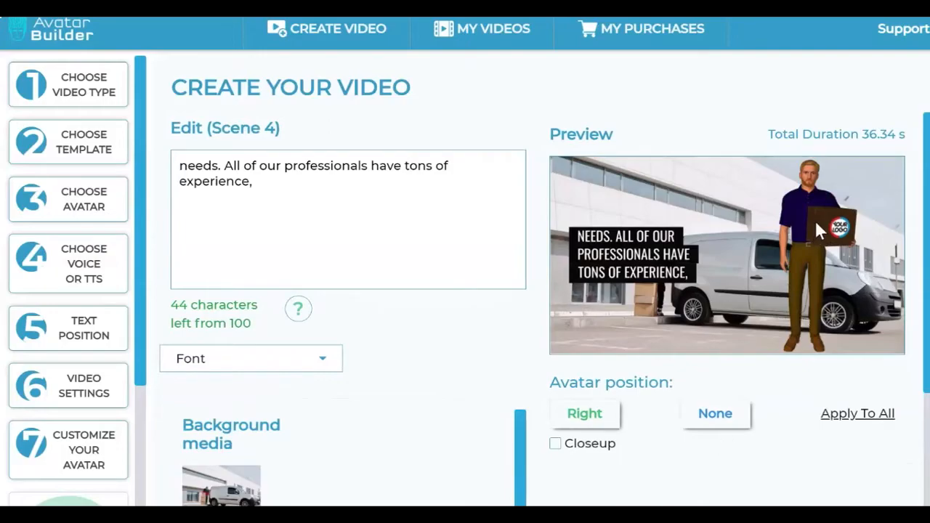
pyautogui.scroll(-2, 805, 366)
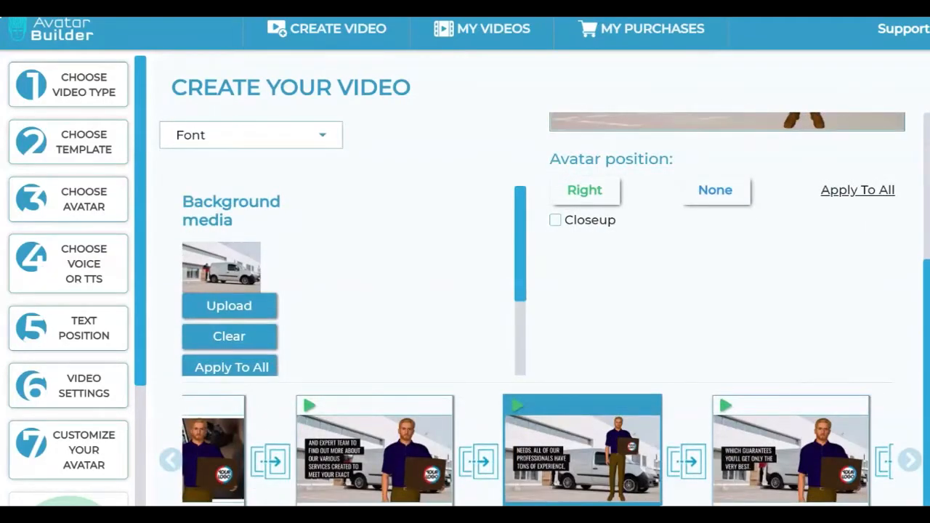
pyautogui.hscroll(3, 537, 450)
pyautogui.hscroll(-4, 537, 450)
pyautogui.hscroll(4, 537, 451)
pyautogui.hscroll(-4, 537, 450)
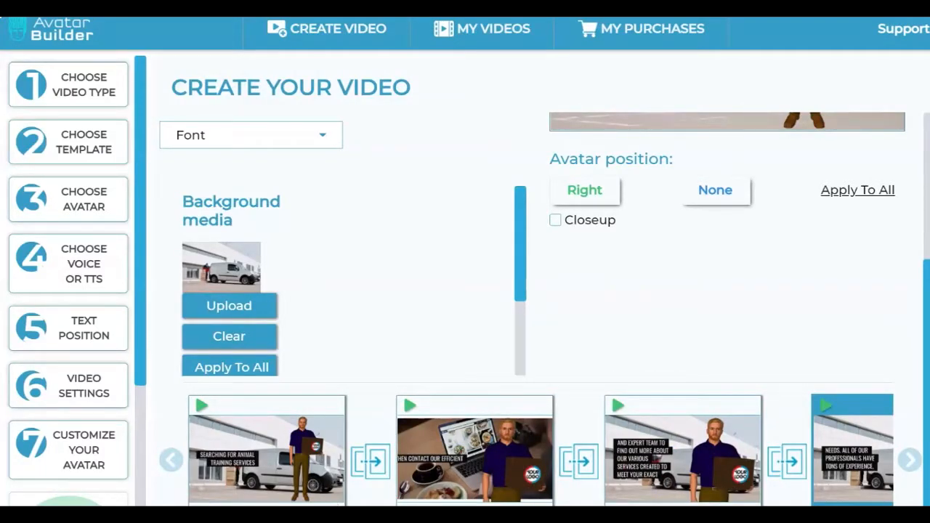
pyautogui.hscroll(4, 538, 450)
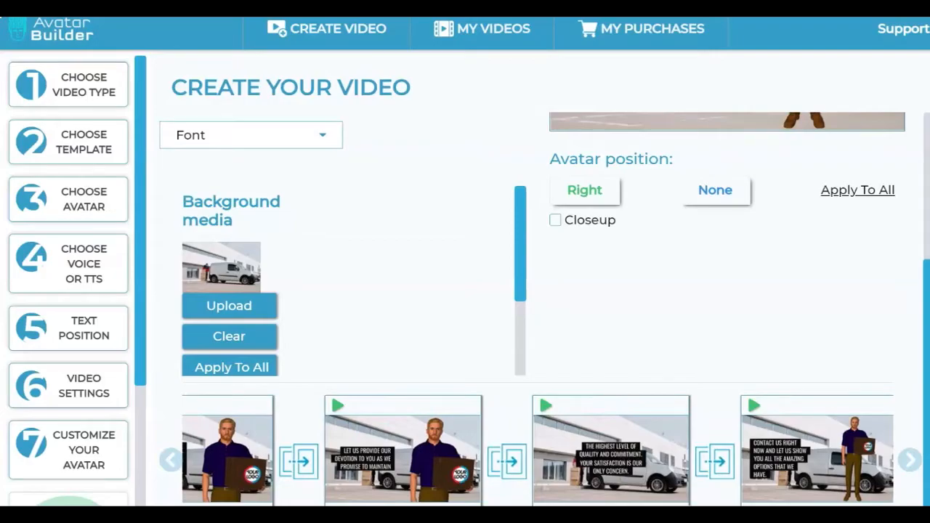
pyautogui.hscroll(-4, 537, 450)
# Step: Remove the background from the delivery van photo in My Gallery and use the cut-out as scene 4's background media
pyautogui.scroll(3, 384, 253)
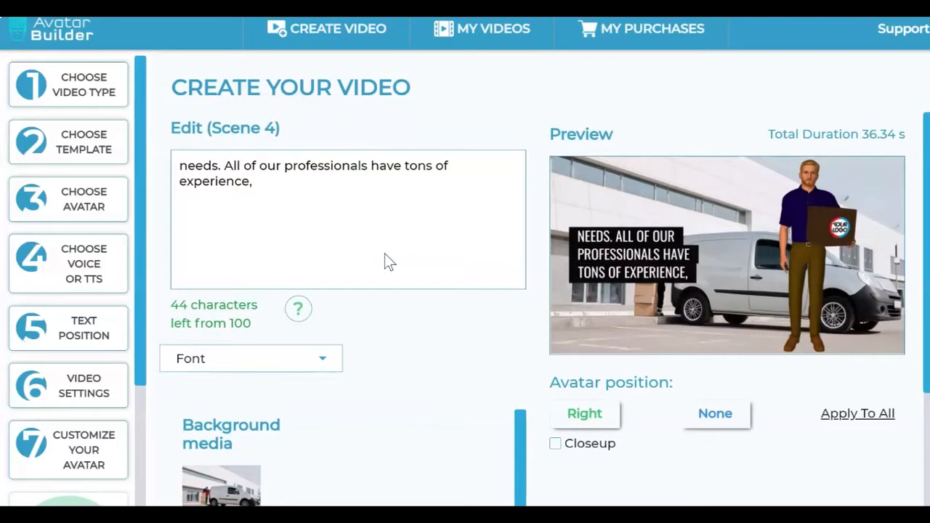
pyautogui.scroll(-2, 383, 270)
pyautogui.click(254, 438)
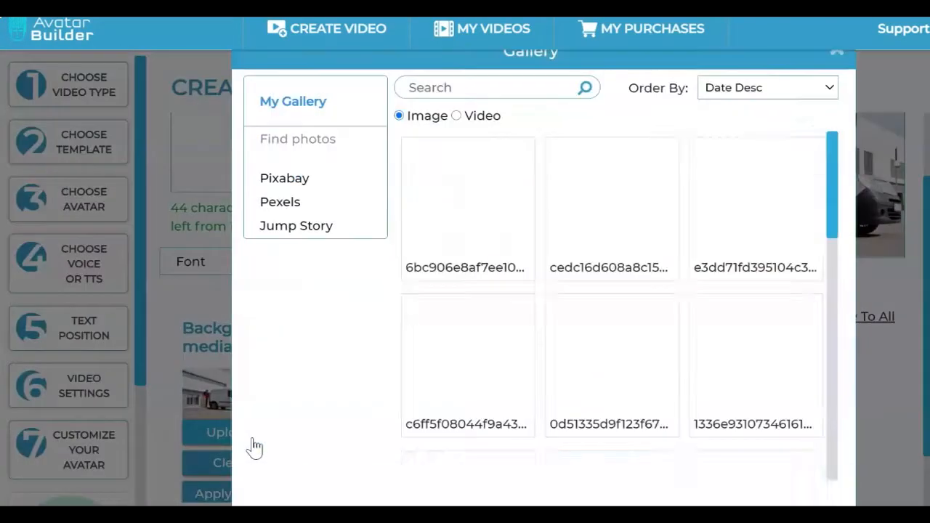
pyautogui.scroll(-10, 637, 213)
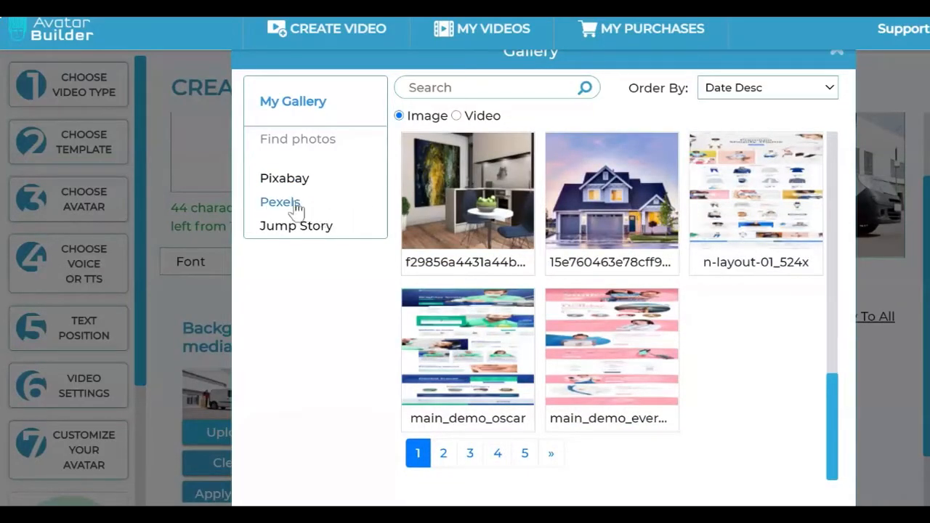
pyautogui.scroll(5, 566, 236)
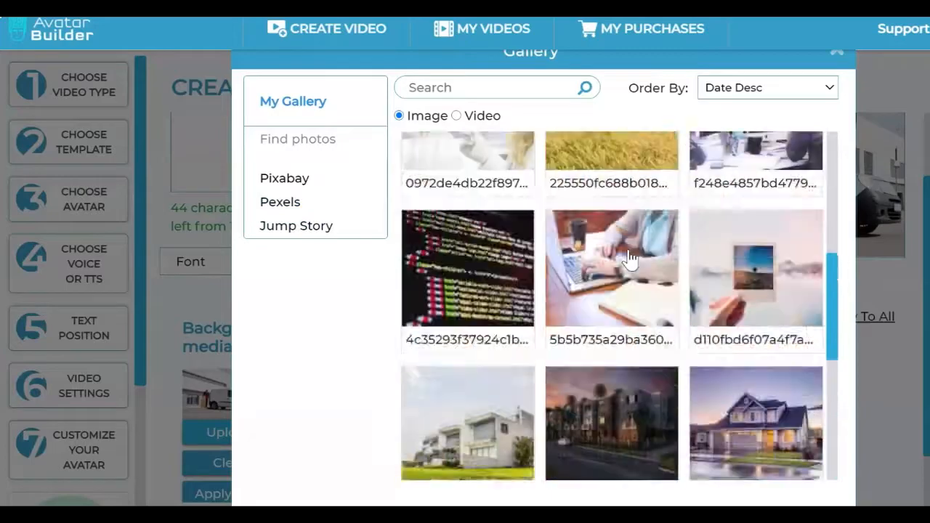
pyautogui.scroll(3, 629, 258)
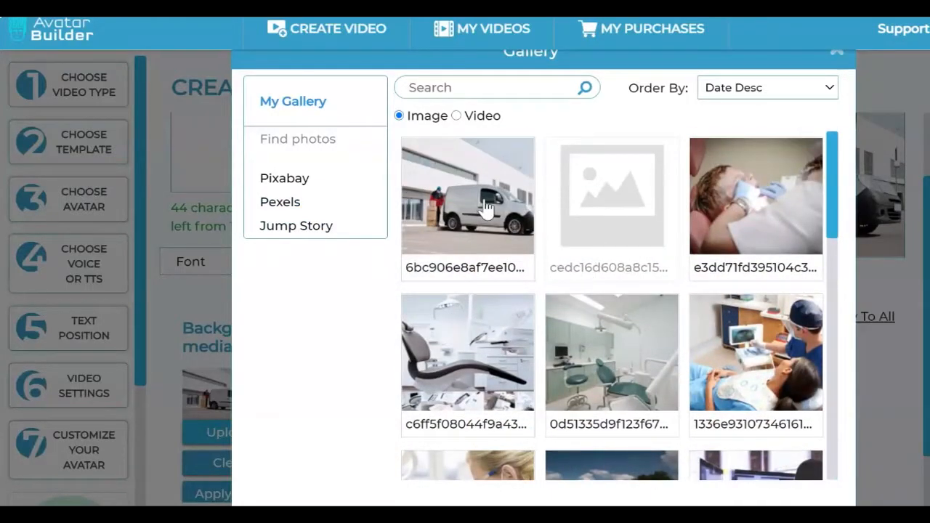
pyautogui.click(486, 209)
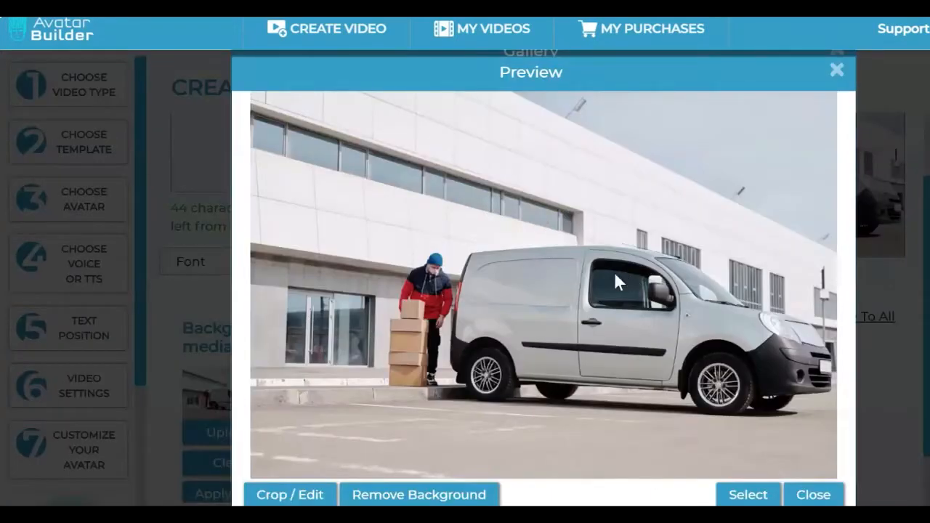
pyautogui.click(434, 500)
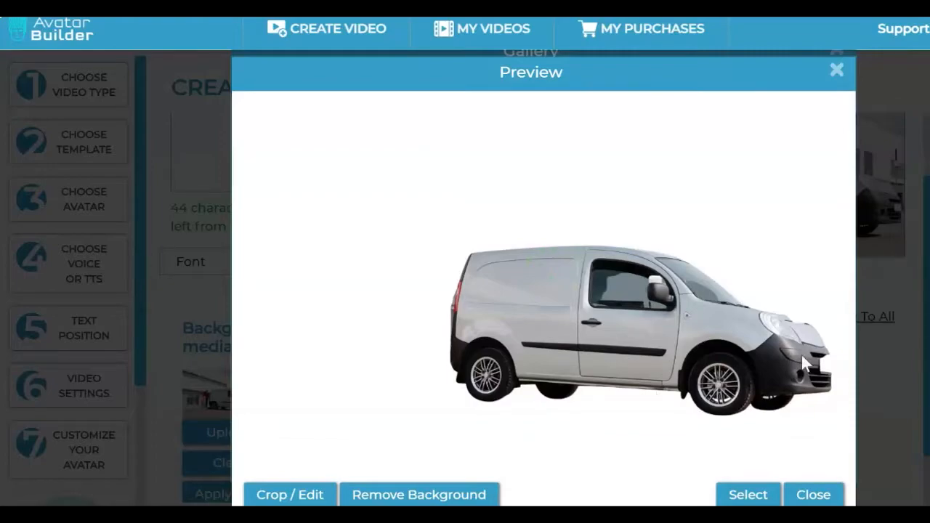
pyautogui.click(748, 496)
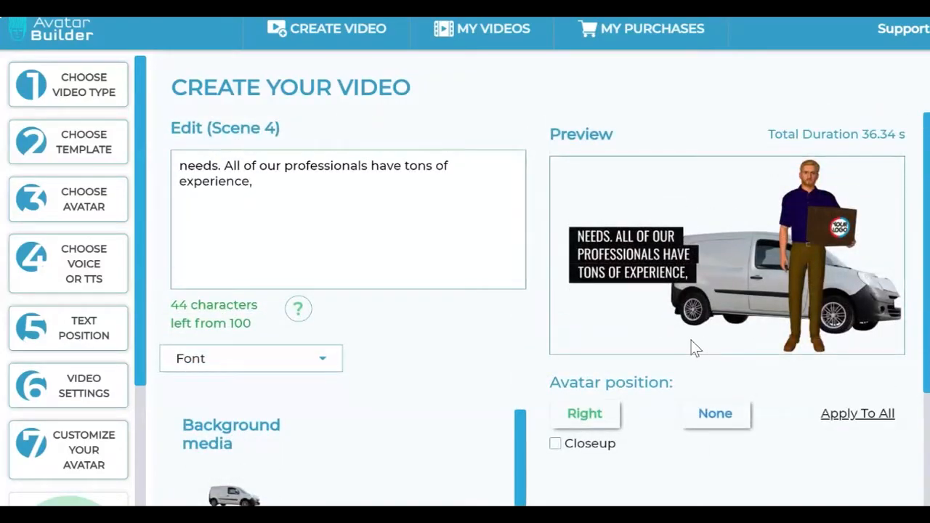
# Step: Finalize the video by naming the project "salesvideo" and start creating it
pyautogui.scroll(-3, 693, 349)
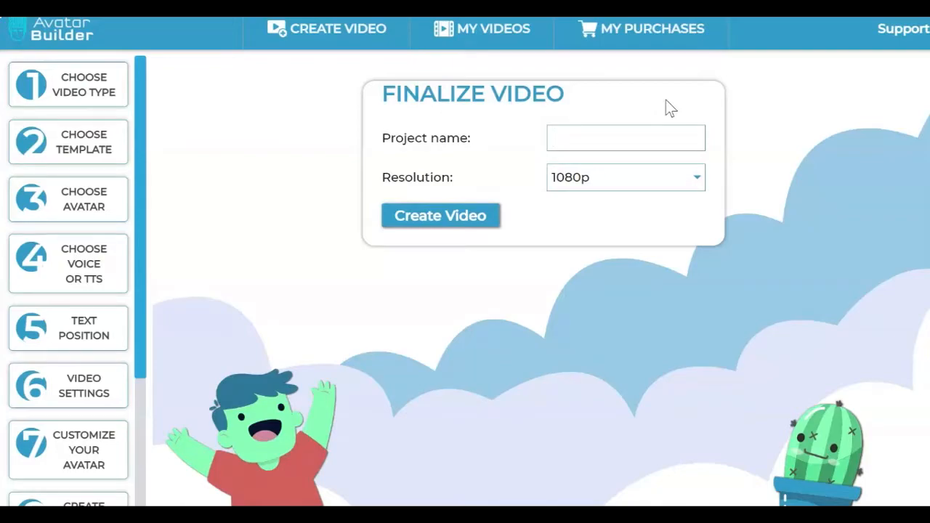
pyautogui.write('salesvideo')
pyautogui.click(409, 222)
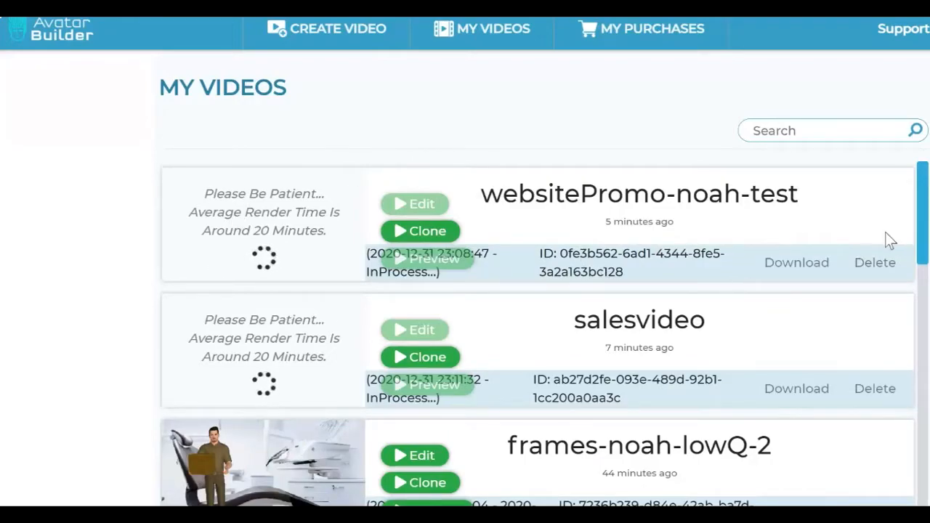
pyautogui.moveTo(753, 259); pyautogui.dragTo(808, 263)
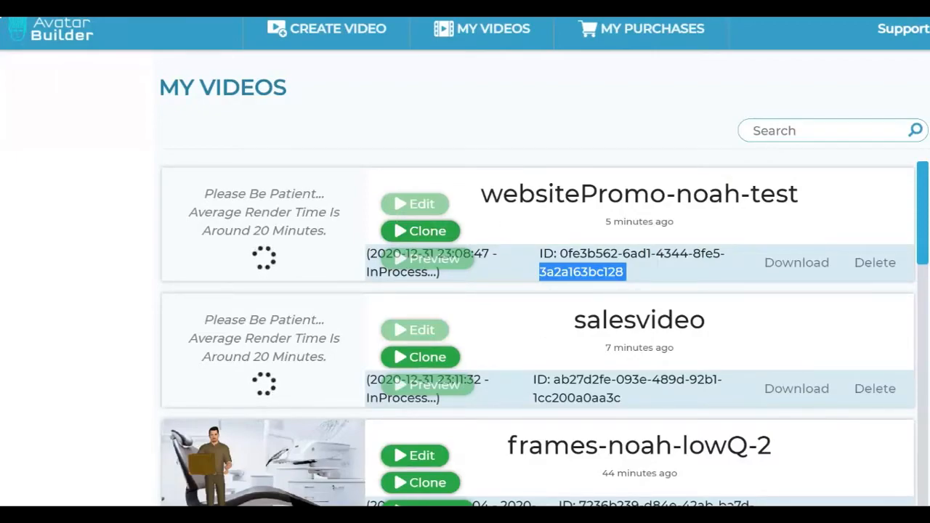
pyautogui.click(679, 204)
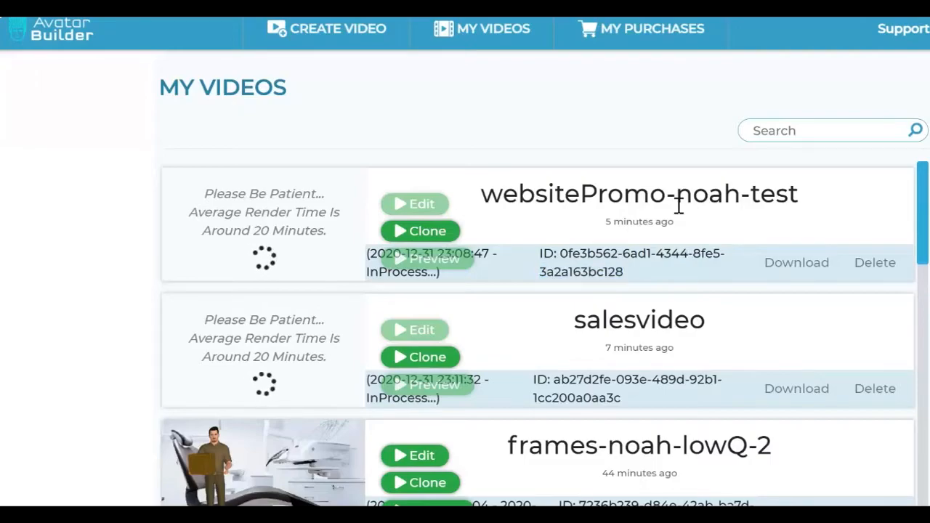